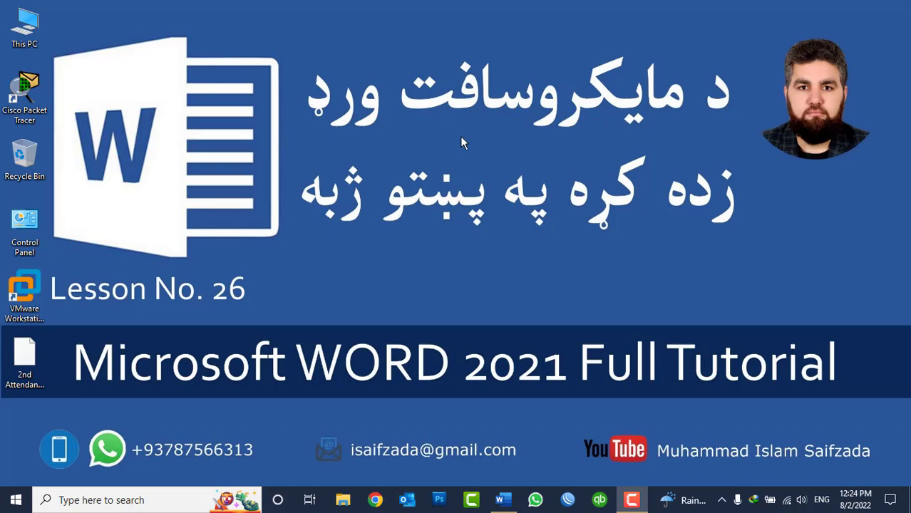
Step: Refresh the desktop and bring the Document3 window back on screen
{"action": "right_click", "coordinate": [457, 131]}
{"action": "left_click", "coordinate": [476, 177]}
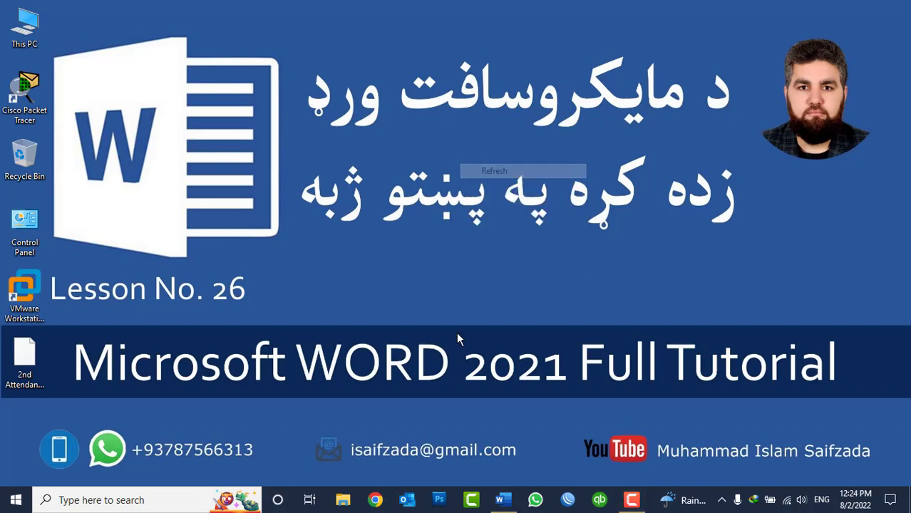
{"action": "left_click", "coordinate": [512, 506]}
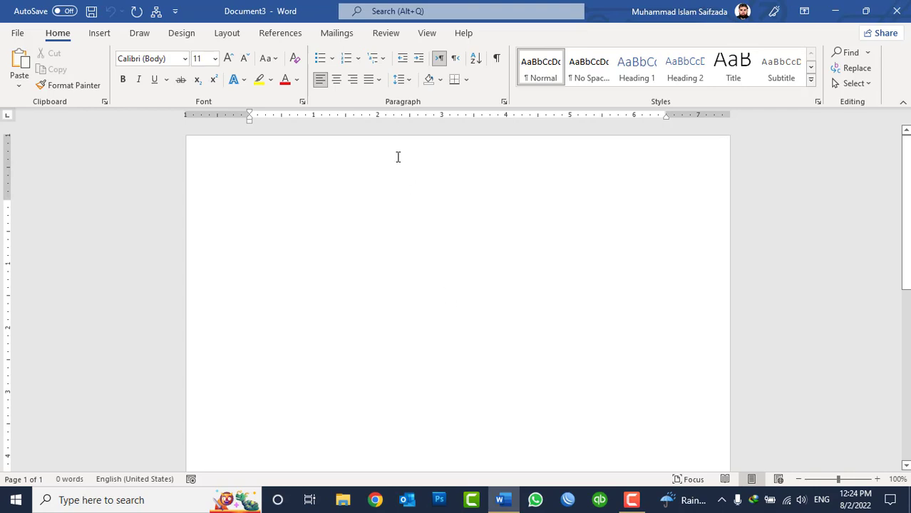
Step: Show the View tab, then restore down the Word window and maximize it again
{"action": "left_click", "coordinate": [426, 34]}
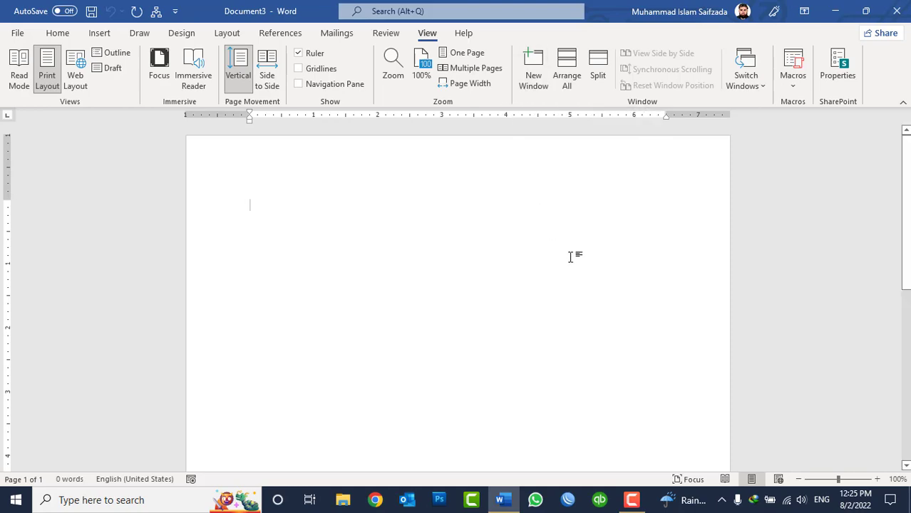
{"action": "double_click", "coordinate": [613, 10]}
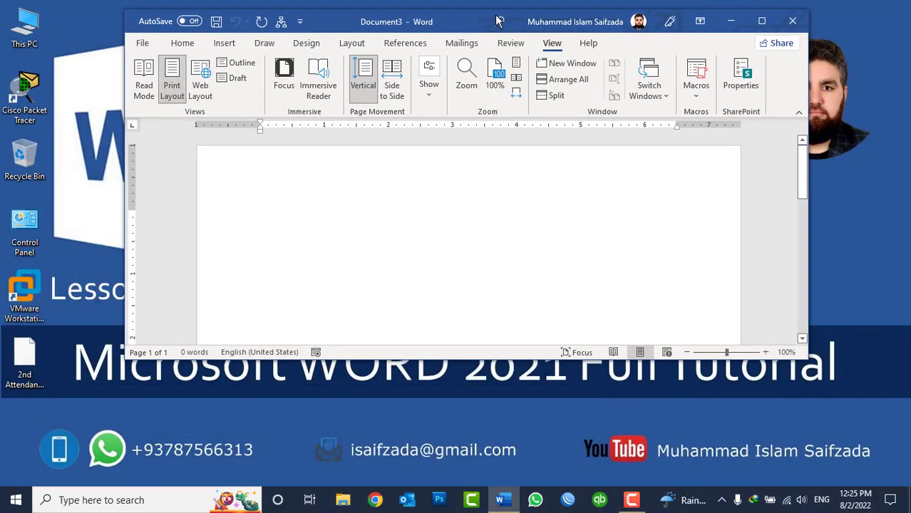
{"action": "double_click", "coordinate": [453, 18]}
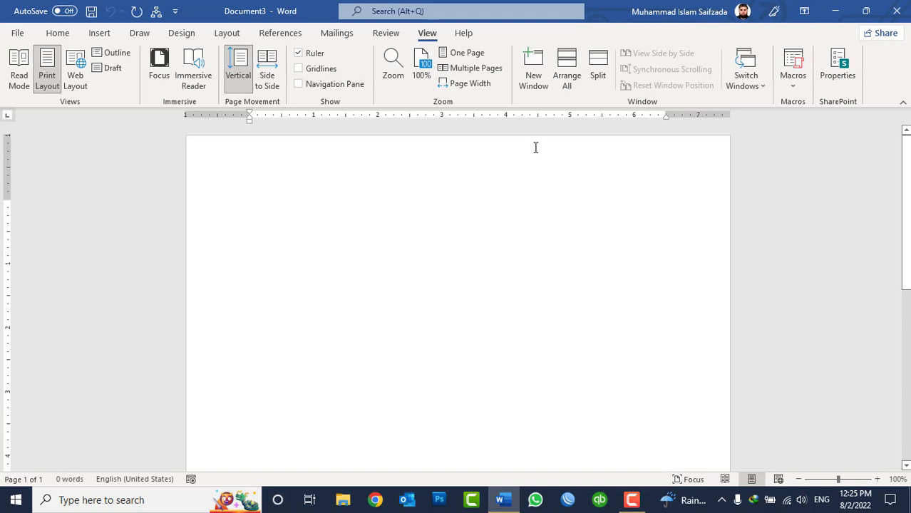
Step: Fill Document3 with =rand() sample text, then open and close a second window of it
{"action": "type", "text": "="}
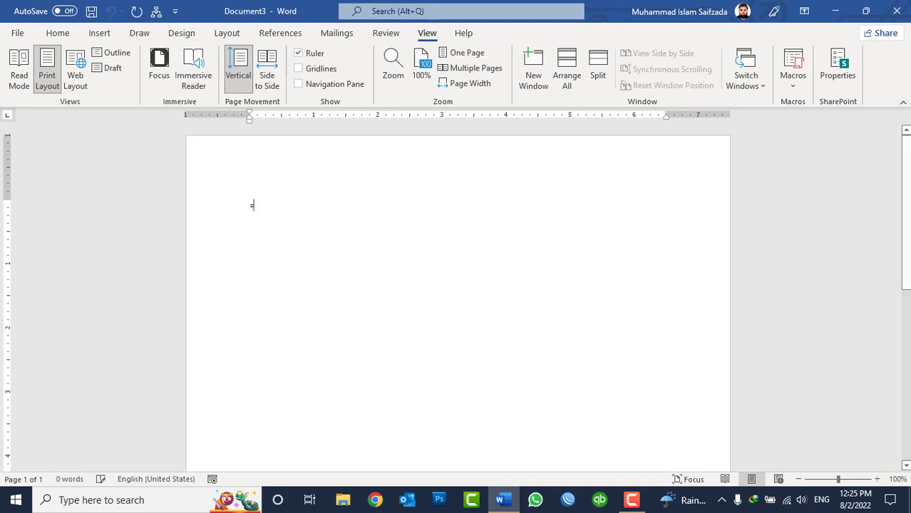
{"action": "type", "text": "rand("}
{"action": "key", "text": "Return"}
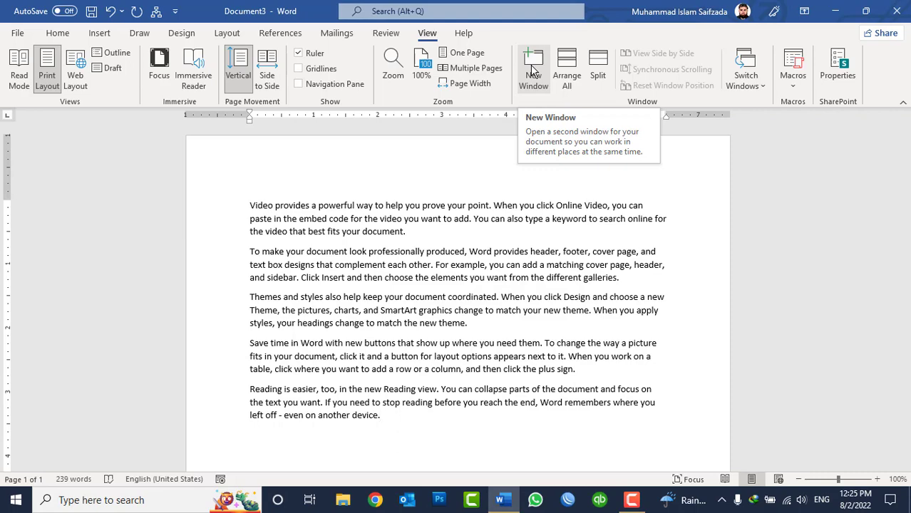
{"action": "left_click", "coordinate": [532, 69]}
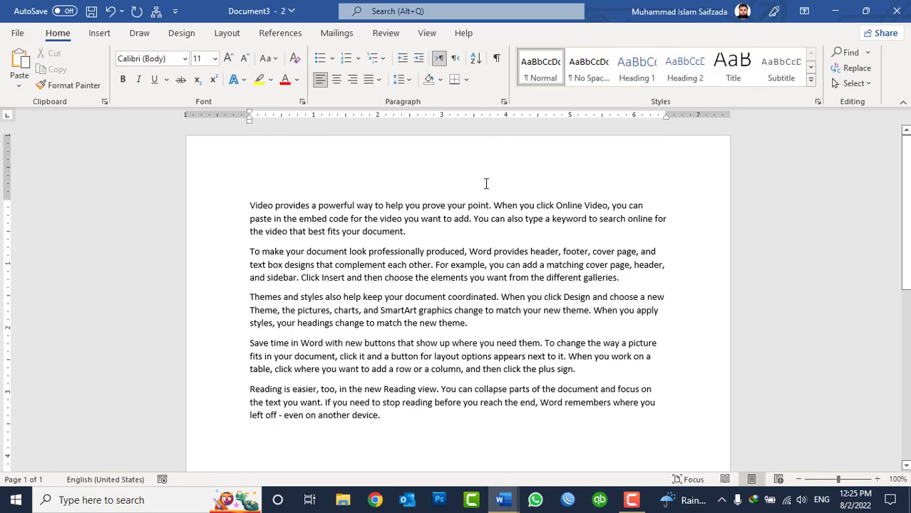
{"action": "left_click", "coordinate": [897, 11]}
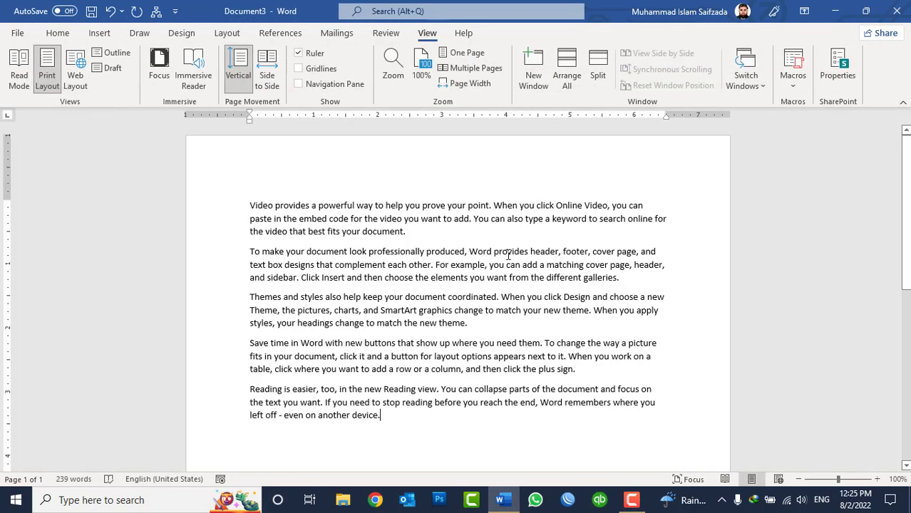
Step: Erase all the text in Document3 and start a new blank document
{"action": "key", "text": "ctrl+a"}
{"action": "key", "text": "Delete"}
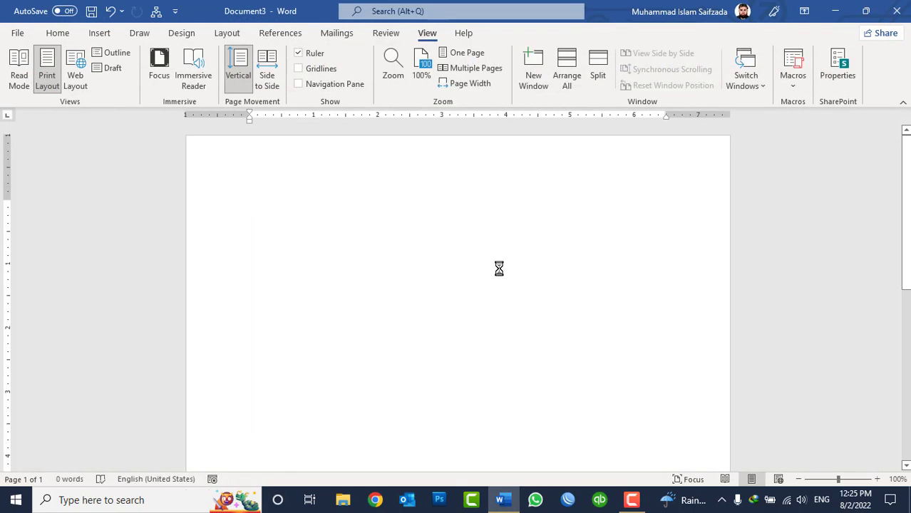
{"action": "key", "text": "ctrl+n"}
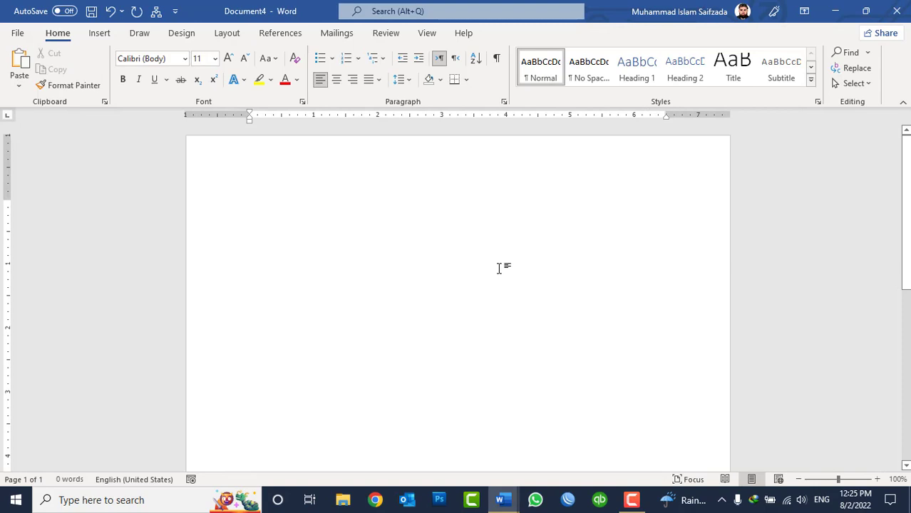
Step: Close Document4, add =rand(10) text through a new Document3 window, then return to the first
{"action": "left_click", "coordinate": [896, 11]}
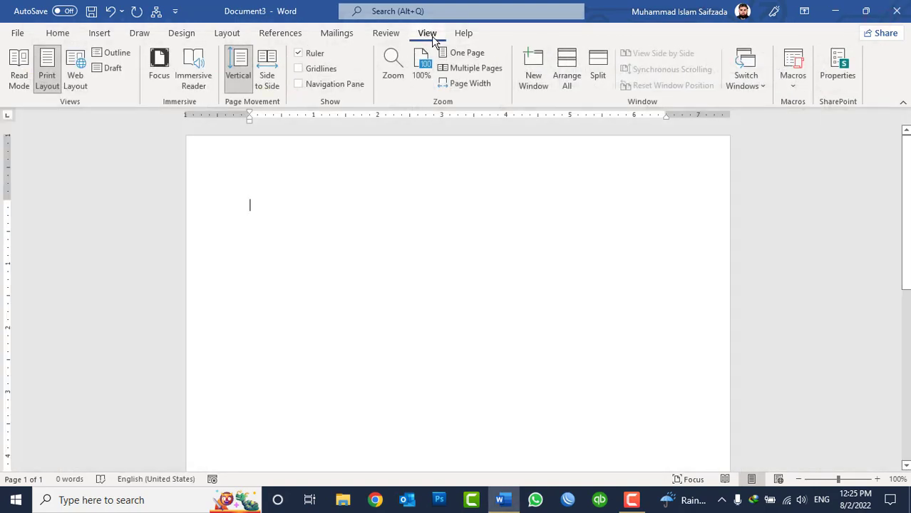
{"action": "left_click", "coordinate": [536, 77]}
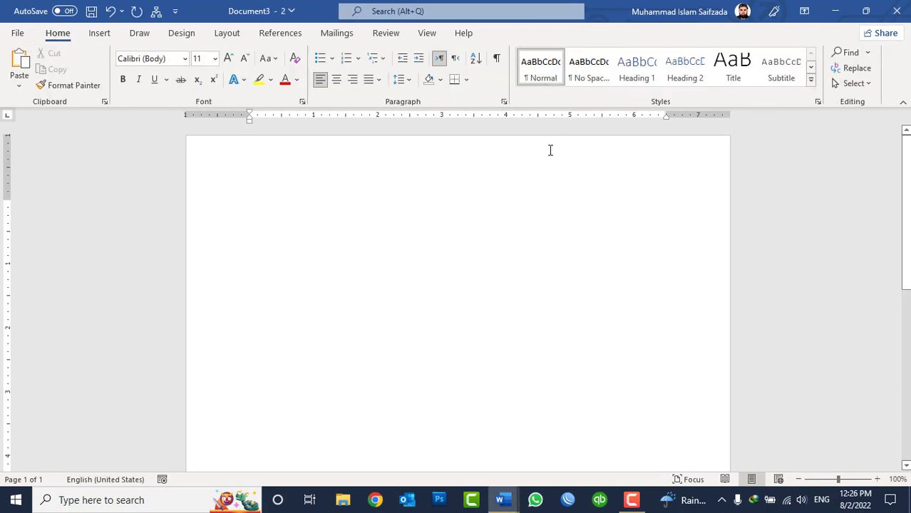
{"action": "type", "text": "=rand("}
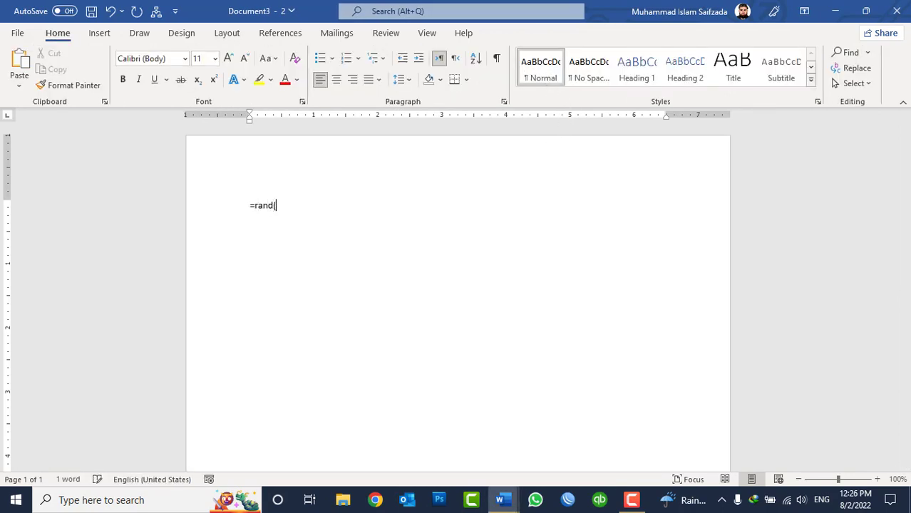
{"action": "type", "text": "10"}
{"action": "type", "text": ")"}
{"action": "key", "text": "Return"}
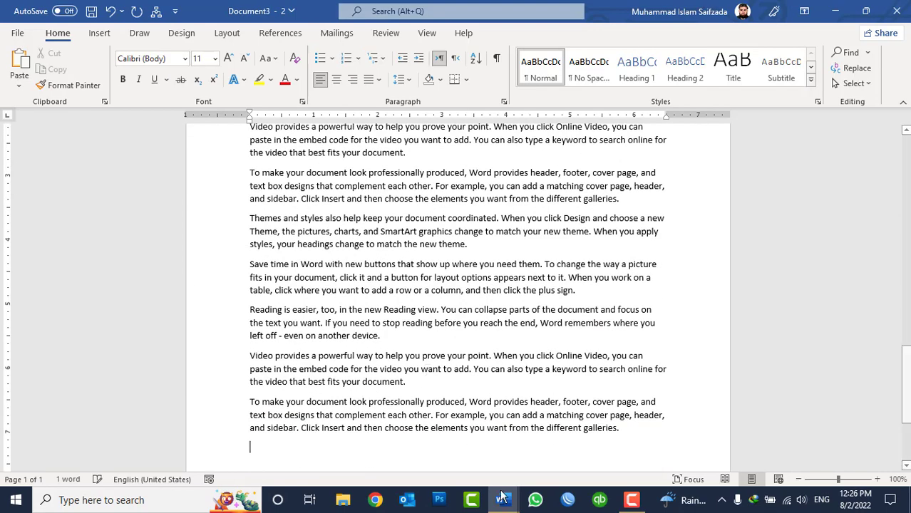
{"action": "mouse_move", "coordinate": [501, 499]}
{"action": "left_click", "coordinate": [426, 437]}
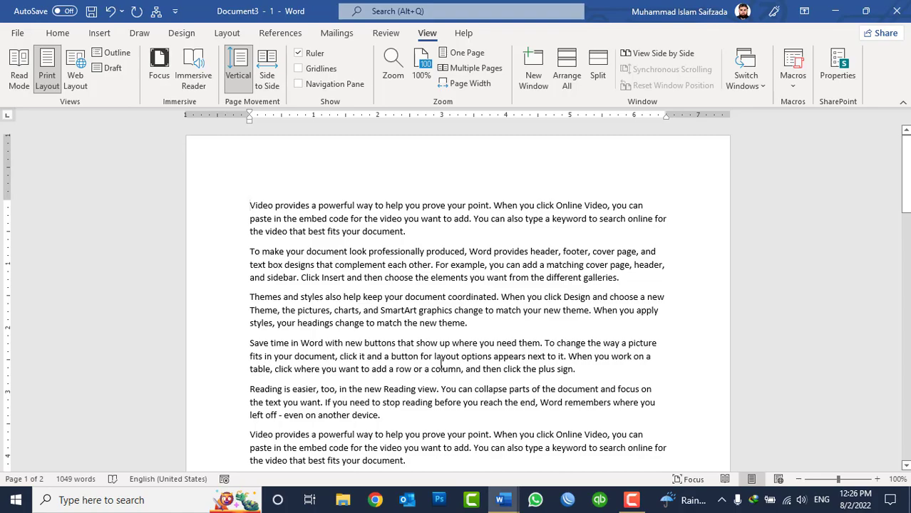
Step: Paste another copy of the sample text and make the whole document bold
{"action": "key", "text": "ctrl+a"}
{"action": "scroll", "coordinate": [441, 365], "scroll_direction": "down", "scroll_amount": 15}
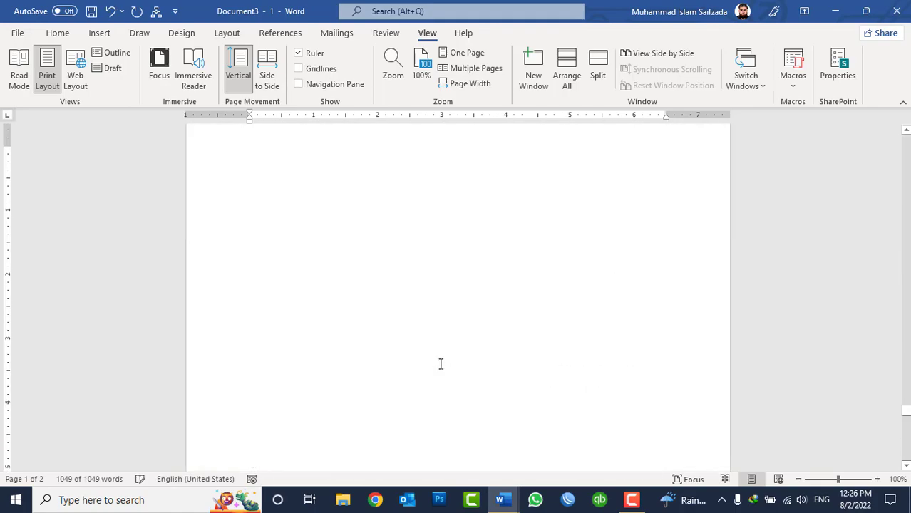
{"action": "key", "text": "ctrl+v"}
{"action": "key", "text": "ctrl+a"}
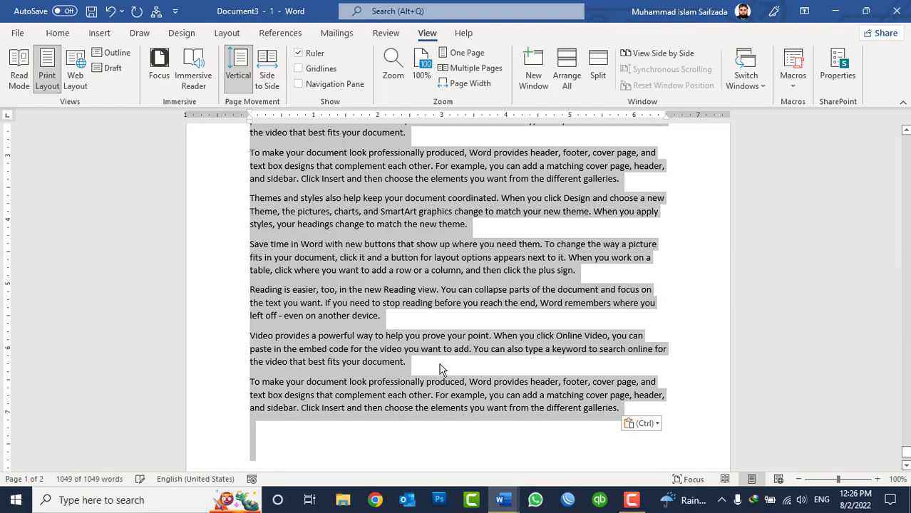
{"action": "key", "text": "ctrl+b"}
{"action": "left_click", "coordinate": [481, 225]}
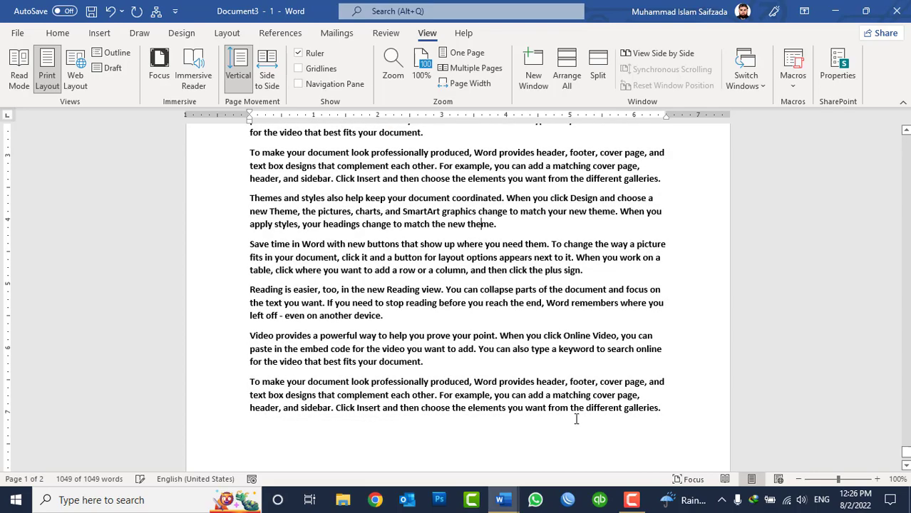
Step: Switch to the Document3 - 2 window and scroll through its text
{"action": "left_click", "coordinate": [577, 442]}
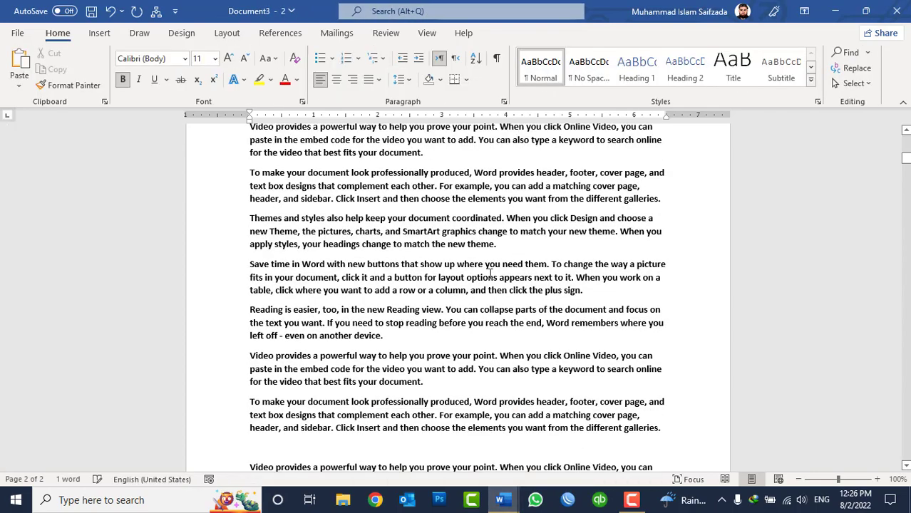
{"action": "scroll", "coordinate": [499, 261], "scroll_direction": "down", "scroll_amount": 3}
{"action": "scroll", "coordinate": [534, 356], "scroll_direction": "up", "scroll_amount": 3}
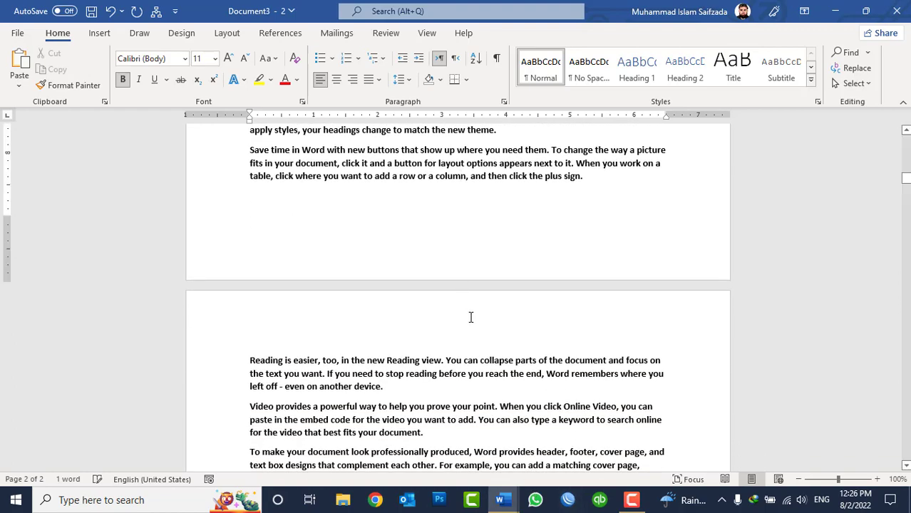
{"action": "scroll", "coordinate": [469, 328], "scroll_direction": "up", "scroll_amount": 3}
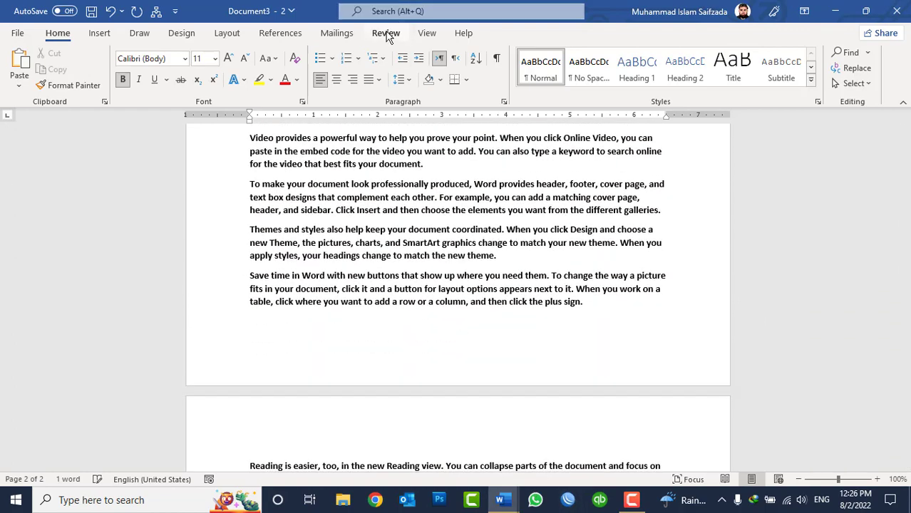
{"action": "left_click", "coordinate": [428, 35]}
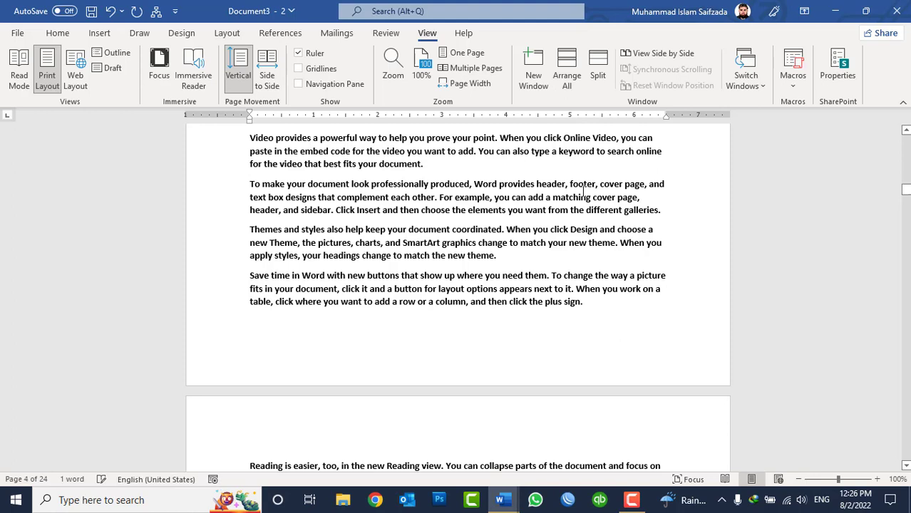
Step: Stack both Document3 windows with Arrange All, scroll them, then maximize the lower window
{"action": "left_click", "coordinate": [578, 71]}
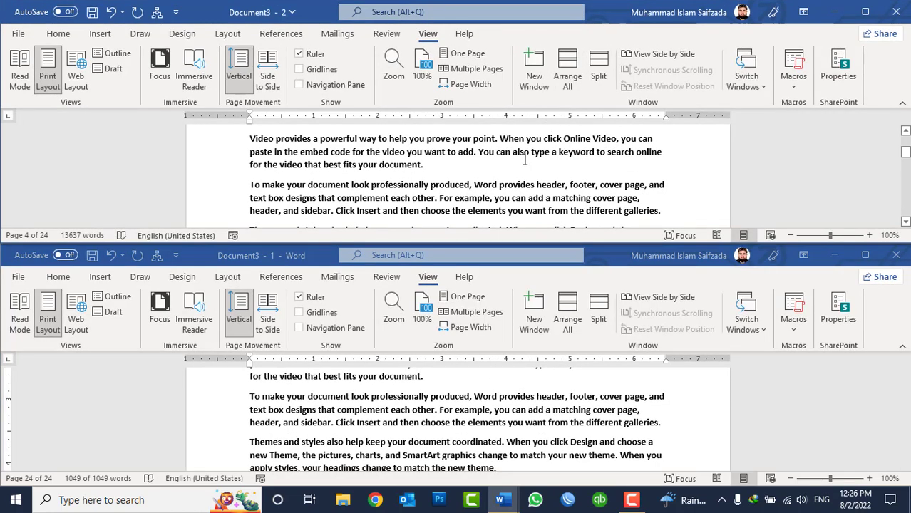
{"action": "scroll", "coordinate": [524, 161], "scroll_direction": "down", "scroll_amount": 1}
{"action": "scroll", "coordinate": [524, 161], "scroll_direction": "down", "scroll_amount": 1}
{"action": "scroll", "coordinate": [549, 401], "scroll_direction": "down", "scroll_amount": 3}
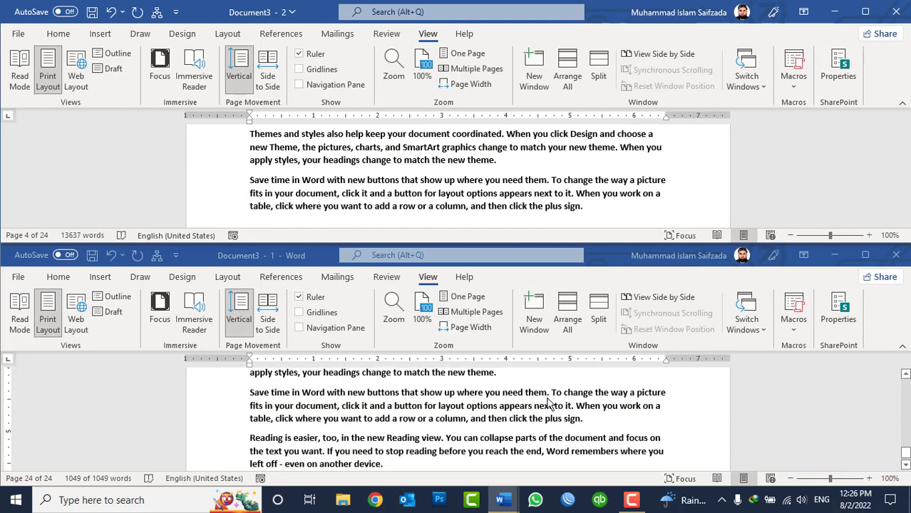
{"action": "scroll", "coordinate": [548, 404], "scroll_direction": "down", "scroll_amount": 3}
{"action": "scroll", "coordinate": [549, 403], "scroll_direction": "down", "scroll_amount": 2}
{"action": "scroll", "coordinate": [490, 171], "scroll_direction": "down", "scroll_amount": 1}
{"action": "scroll", "coordinate": [485, 164], "scroll_direction": "down", "scroll_amount": 3}
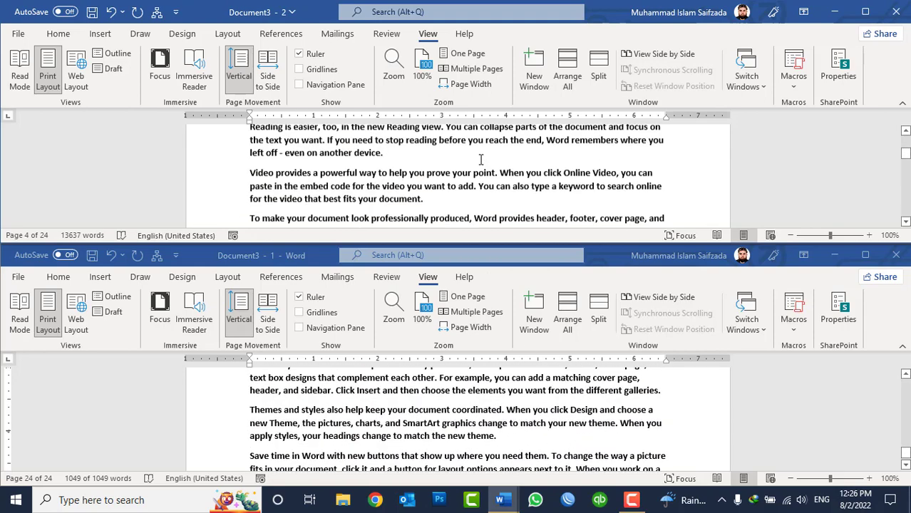
{"action": "scroll", "coordinate": [480, 160], "scroll_direction": "down", "scroll_amount": 2}
{"action": "scroll", "coordinate": [481, 160], "scroll_direction": "up", "scroll_amount": 3}
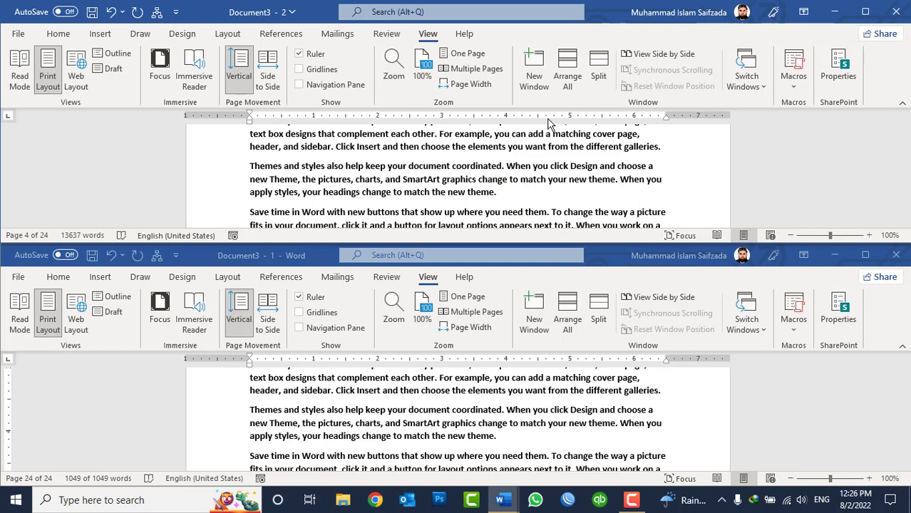
{"action": "double_click", "coordinate": [606, 254]}
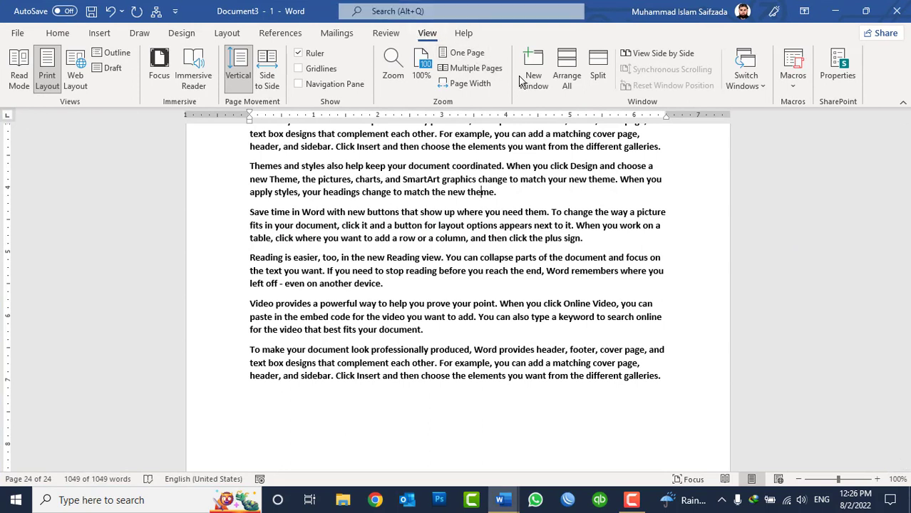
{"action": "left_click", "coordinate": [570, 91]}
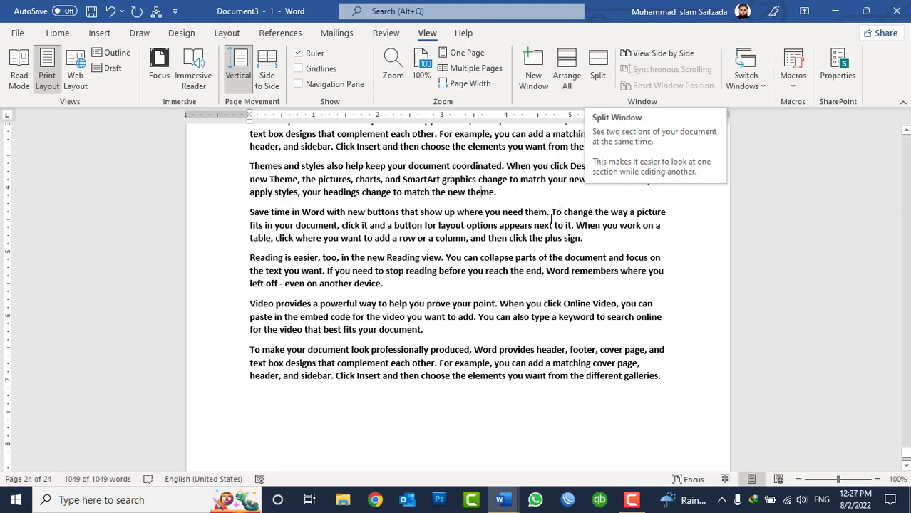
{"action": "scroll", "coordinate": [600, 80], "scroll_direction": "up", "scroll_amount": 1}
{"action": "left_click", "coordinate": [598, 77]}
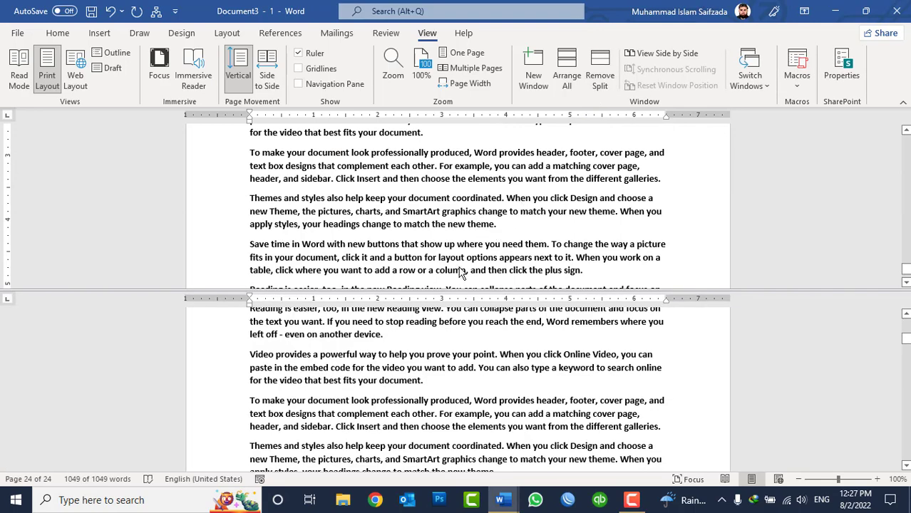
{"action": "left_click", "coordinate": [601, 75]}
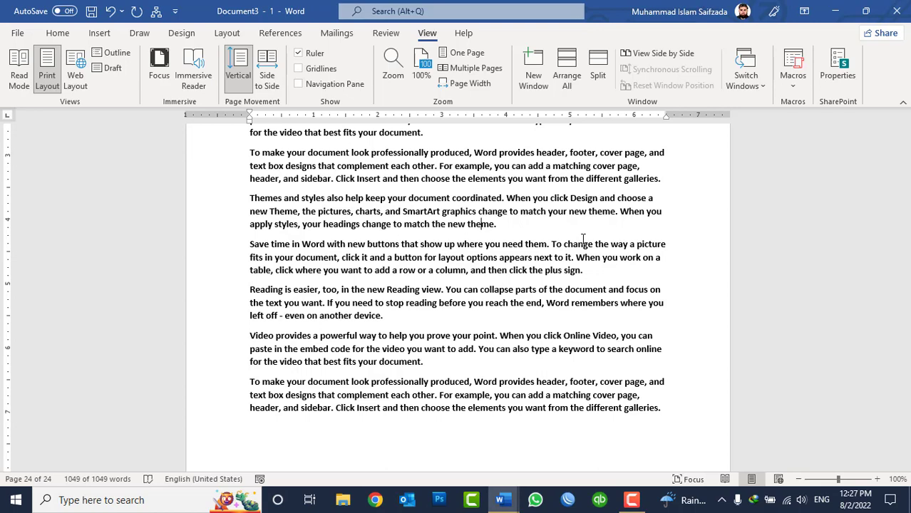
Step: Show the two Document3 windows side by side and scroll them together
{"action": "left_click", "coordinate": [642, 54]}
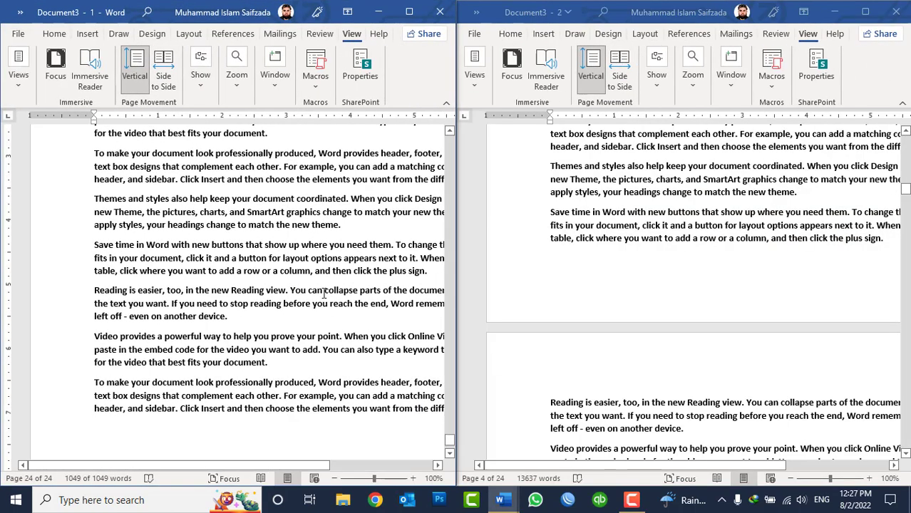
{"action": "scroll", "coordinate": [324, 293], "scroll_direction": "down", "scroll_amount": 5}
{"action": "scroll", "coordinate": [324, 293], "scroll_direction": "down", "scroll_amount": 5}
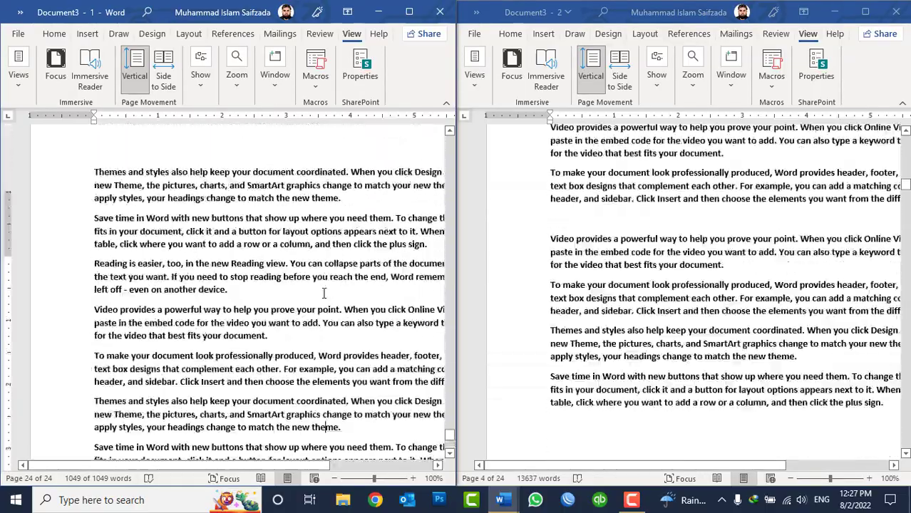
{"action": "scroll", "coordinate": [324, 293], "scroll_direction": "down", "scroll_amount": 5}
{"action": "scroll", "coordinate": [324, 293], "scroll_direction": "down", "scroll_amount": 5}
{"action": "scroll", "coordinate": [324, 293], "scroll_direction": "down", "scroll_amount": 5}
{"action": "scroll", "coordinate": [324, 293], "scroll_direction": "up", "scroll_amount": 10}
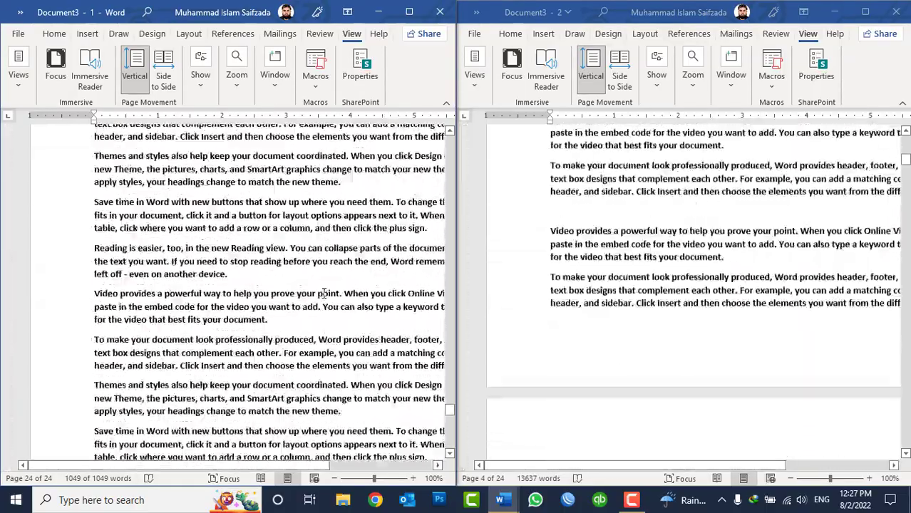
{"action": "scroll", "coordinate": [324, 293], "scroll_direction": "up", "scroll_amount": 10}
{"action": "scroll", "coordinate": [324, 293], "scroll_direction": "up", "scroll_amount": 10}
{"action": "scroll", "coordinate": [324, 293], "scroll_direction": "up", "scroll_amount": 10}
{"action": "scroll", "coordinate": [323, 293], "scroll_direction": "up", "scroll_amount": 2}
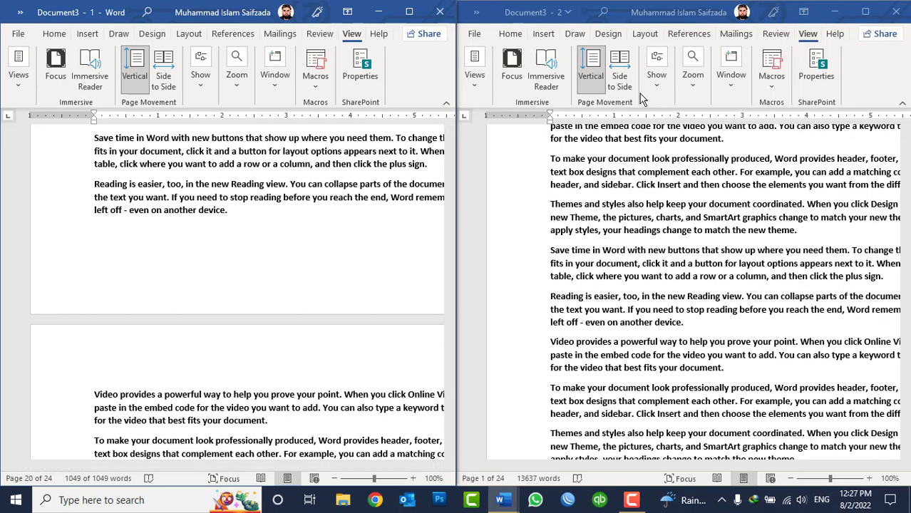
Step: Turn off Synchronous Scrolling and scroll one window independently
{"action": "left_click", "coordinate": [656, 82]}
{"action": "left_click", "coordinate": [656, 83]}
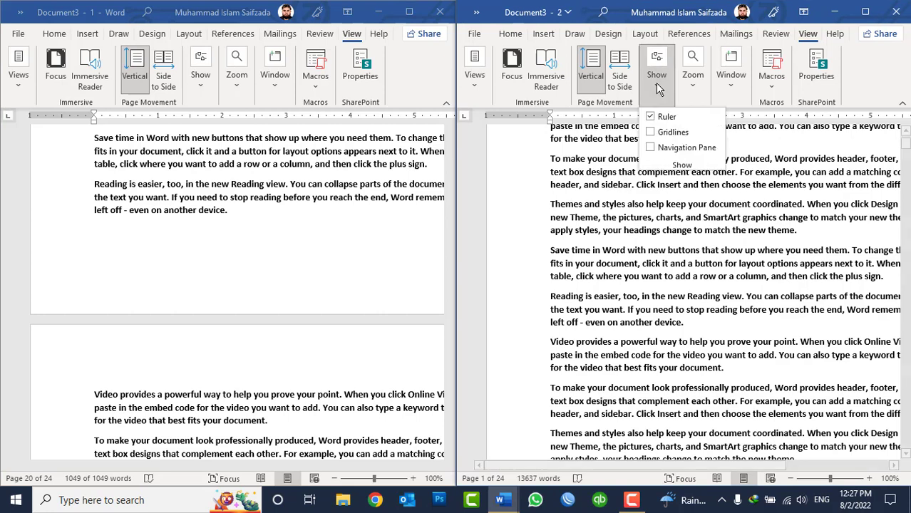
{"action": "left_click", "coordinate": [730, 84]}
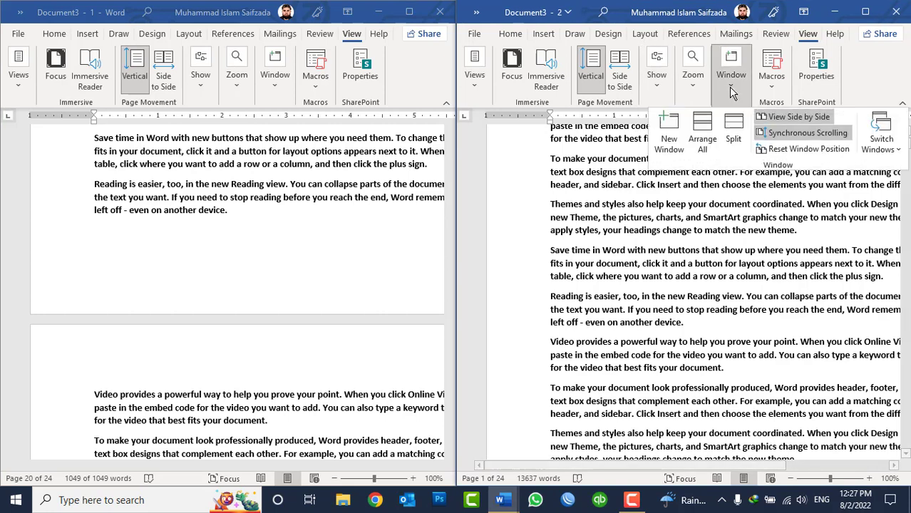
{"action": "left_click", "coordinate": [777, 137]}
{"action": "scroll", "coordinate": [741, 250], "scroll_direction": "down", "scroll_amount": 3}
{"action": "scroll", "coordinate": [742, 250], "scroll_direction": "down", "scroll_amount": 3}
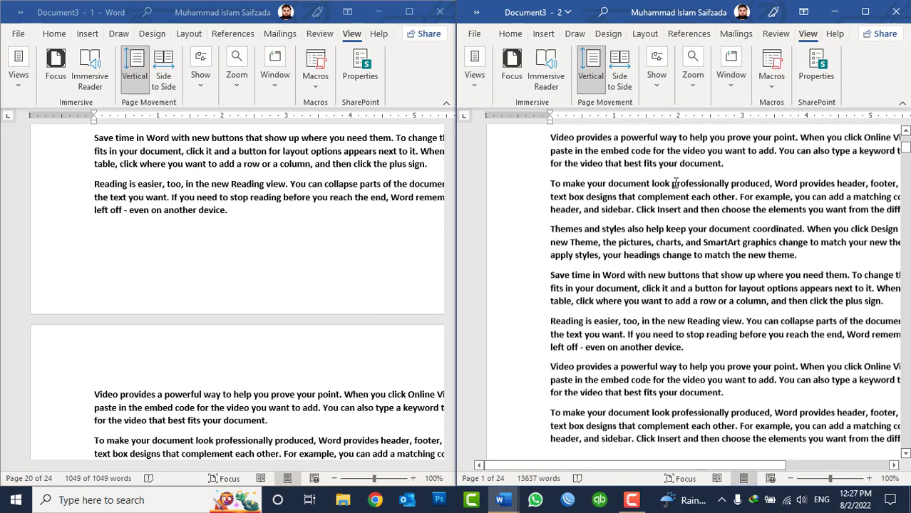
{"action": "scroll", "coordinate": [741, 250], "scroll_direction": "down", "scroll_amount": 3}
{"action": "scroll", "coordinate": [264, 185], "scroll_direction": "down", "scroll_amount": 5}
{"action": "scroll", "coordinate": [260, 182], "scroll_direction": "down", "scroll_amount": 3}
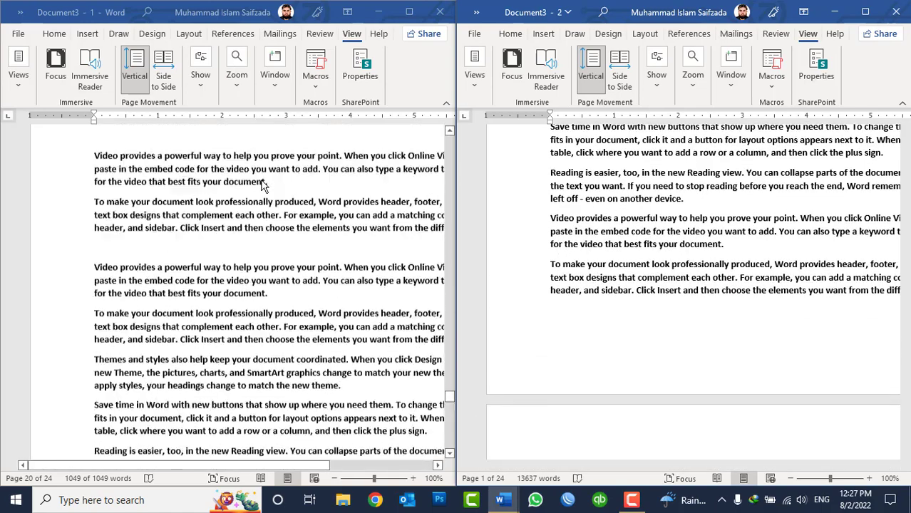
{"action": "scroll", "coordinate": [260, 183], "scroll_direction": "down", "scroll_amount": 3}
{"action": "scroll", "coordinate": [350, 299], "scroll_direction": "down", "scroll_amount": 3}
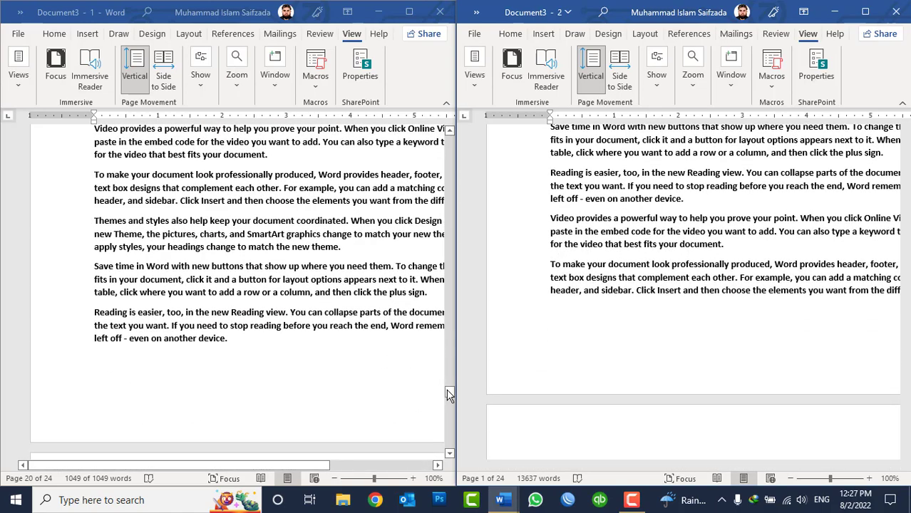
{"action": "left_click_drag", "start_coordinate": [449, 391], "coordinate": [442, 142]}
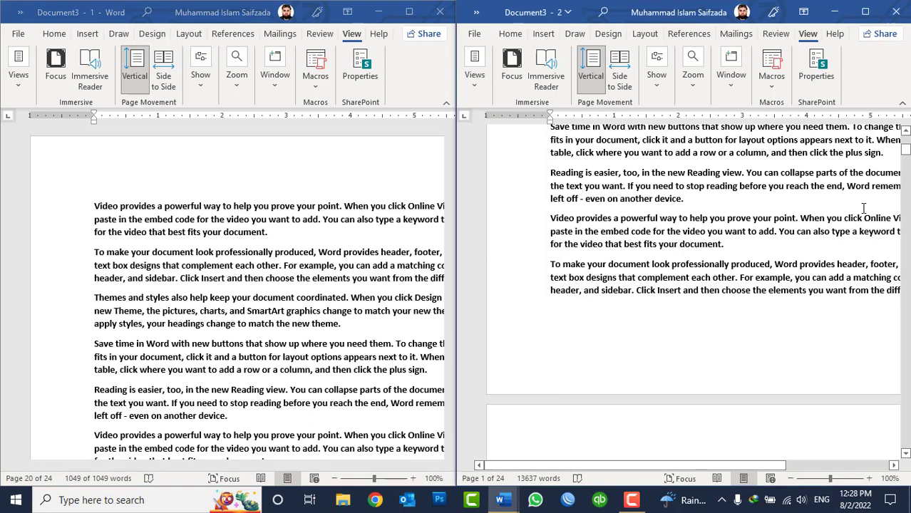
{"action": "left_click_drag", "start_coordinate": [905, 148], "coordinate": [905, 135]}
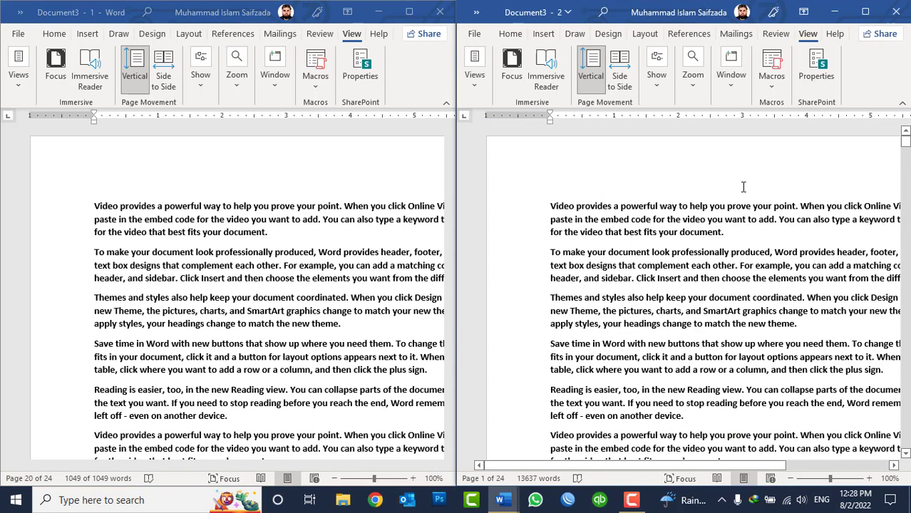
Step: Turn Synchronous Scrolling back on and scroll both windows together
{"action": "left_click", "coordinate": [738, 87]}
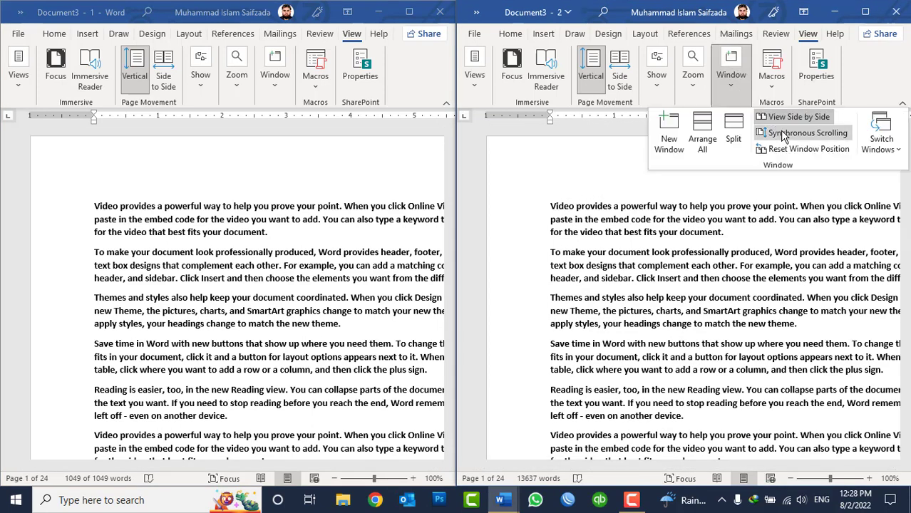
{"action": "left_click", "coordinate": [788, 289]}
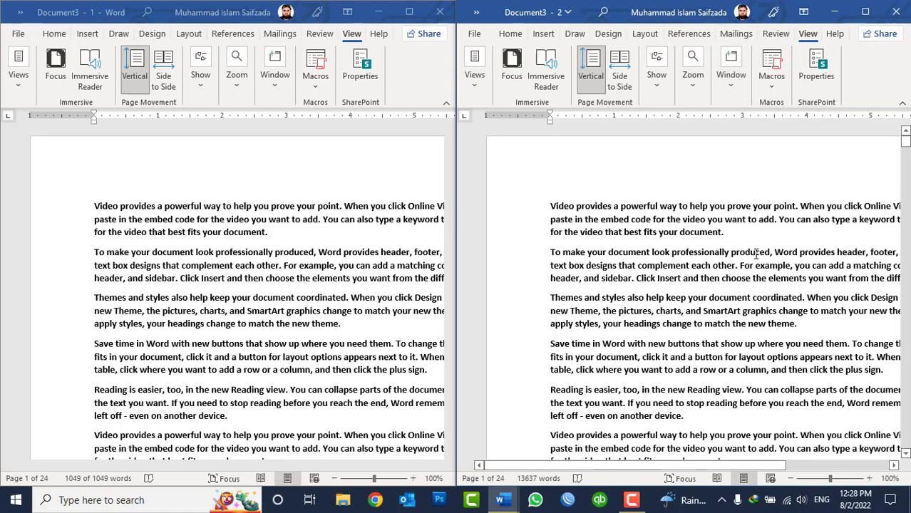
{"action": "scroll", "coordinate": [756, 253], "scroll_direction": "down", "scroll_amount": 3}
{"action": "scroll", "coordinate": [752, 251], "scroll_direction": "down", "scroll_amount": 3}
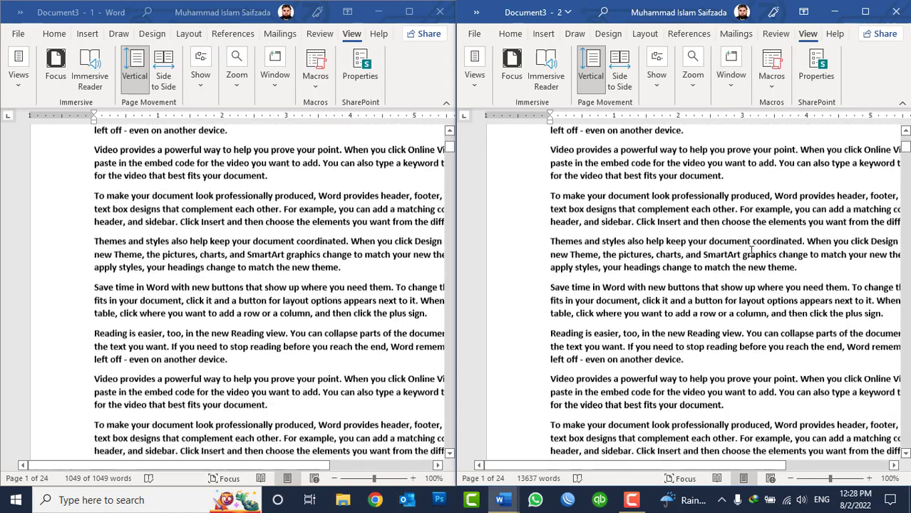
{"action": "scroll", "coordinate": [752, 251], "scroll_direction": "down", "scroll_amount": 4}
{"action": "scroll", "coordinate": [752, 251], "scroll_direction": "down", "scroll_amount": 4}
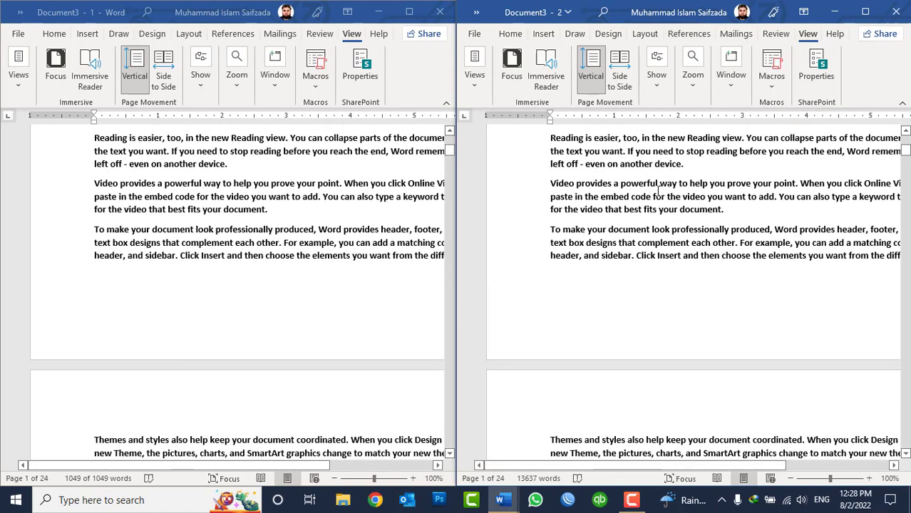
{"action": "scroll", "coordinate": [658, 189], "scroll_direction": "down", "scroll_amount": 10}
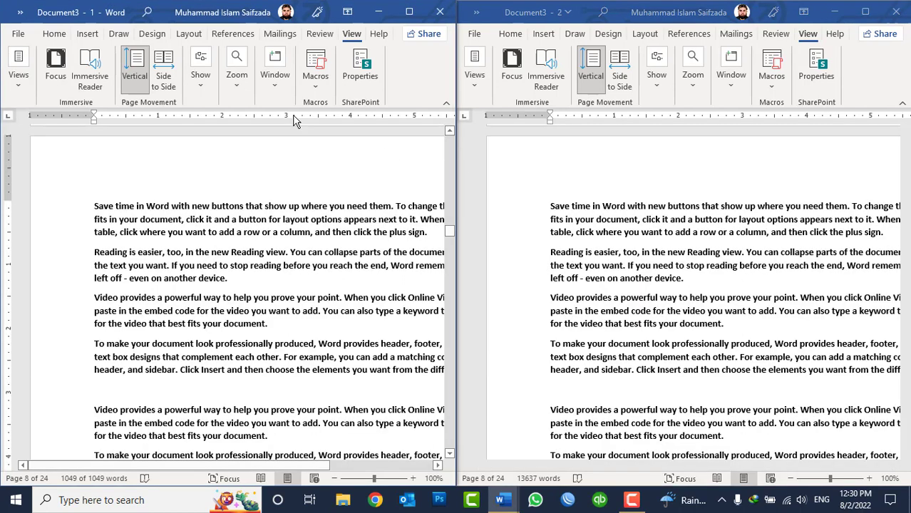
Step: Check the Window options without changing anything, then bring them up again
{"action": "left_click", "coordinate": [262, 91]}
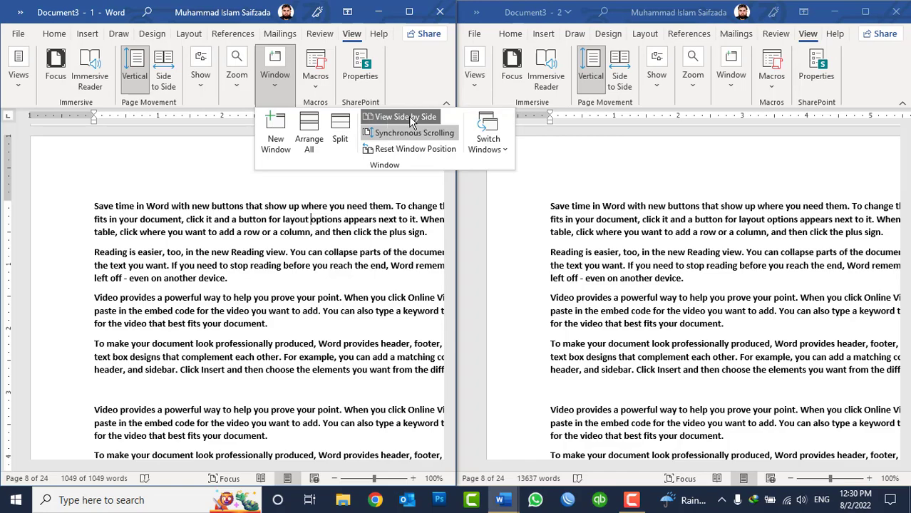
{"action": "left_click", "coordinate": [677, 340]}
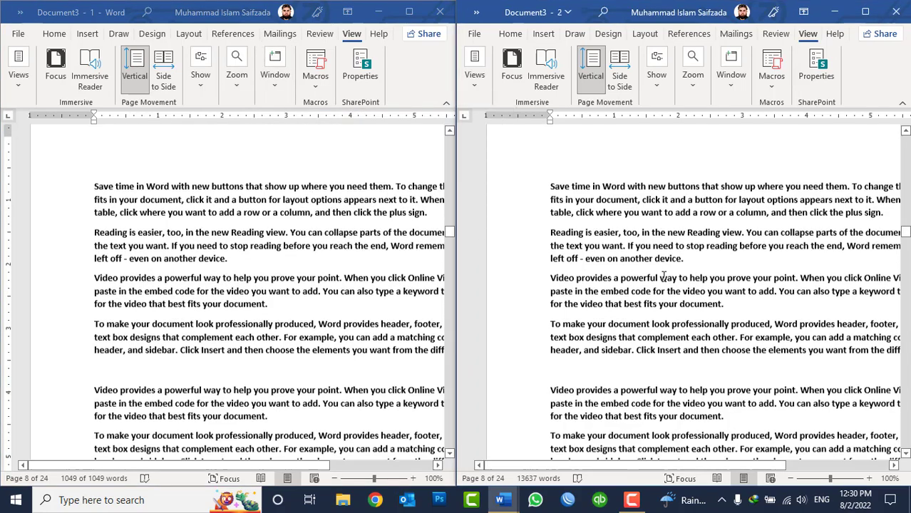
{"action": "scroll", "coordinate": [676, 340], "scroll_direction": "down", "scroll_amount": 10}
{"action": "scroll", "coordinate": [677, 340], "scroll_direction": "up", "scroll_amount": 2}
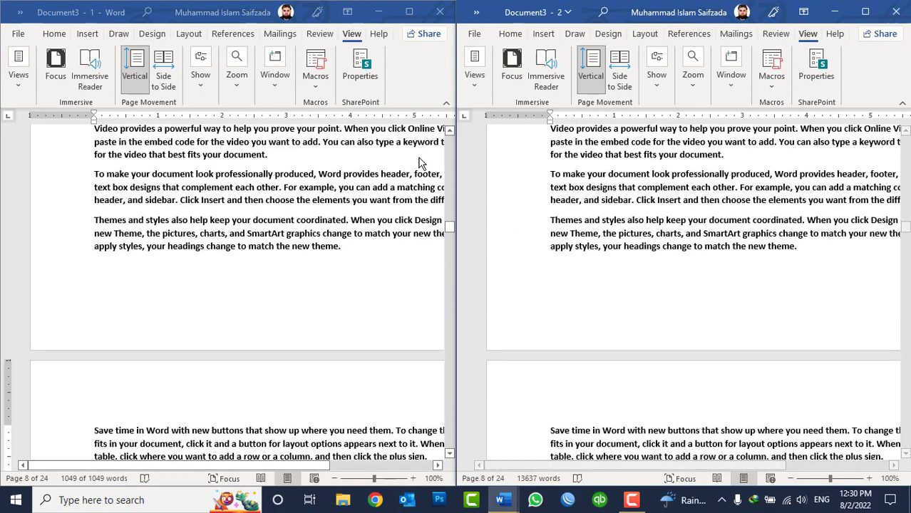
{"action": "left_click", "coordinate": [272, 77]}
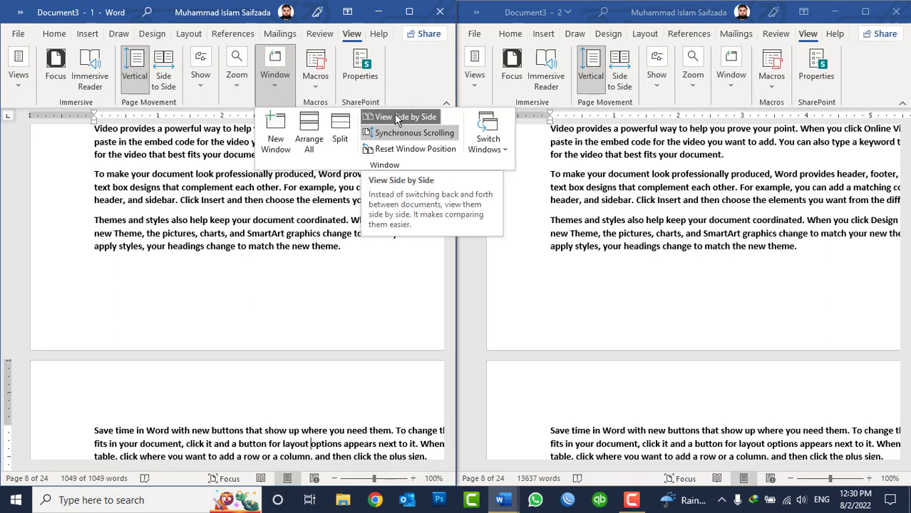
Step: Switch the windows to Side to Side page movement and retile them side by side
{"action": "left_click", "coordinate": [396, 116]}
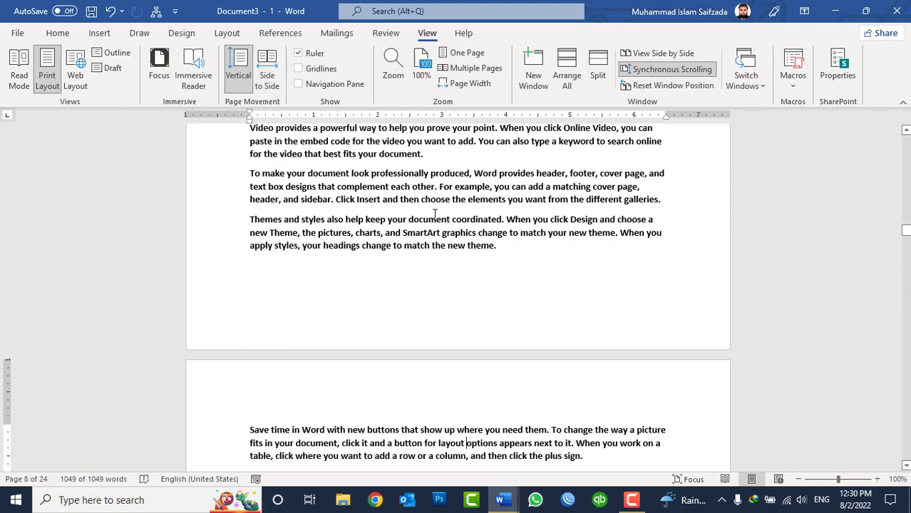
{"action": "left_click", "coordinate": [267, 75]}
{"action": "scroll", "coordinate": [442, 273], "scroll_direction": "down", "scroll_amount": 3}
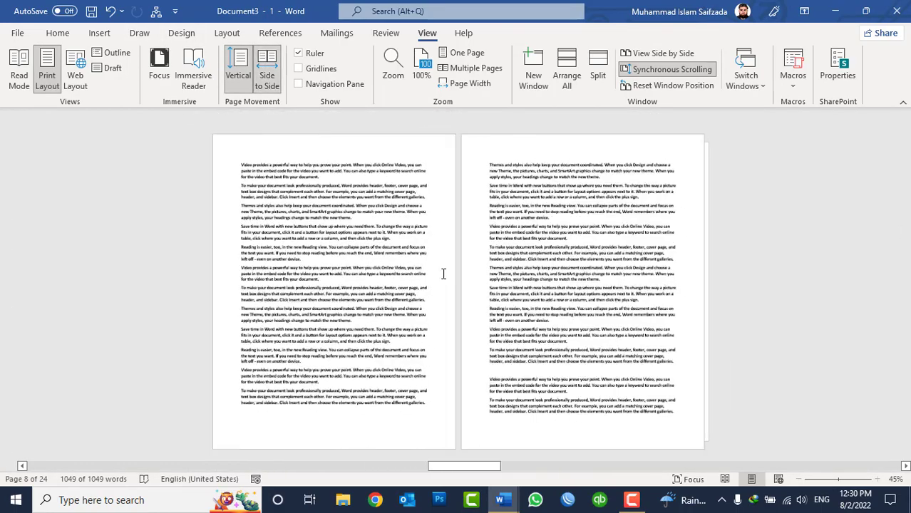
{"action": "scroll", "coordinate": [442, 272], "scroll_direction": "down", "scroll_amount": 2}
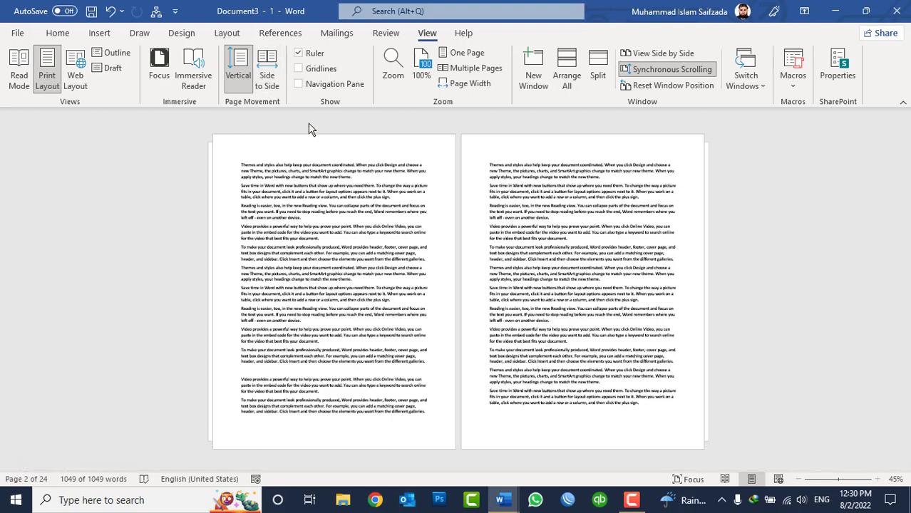
{"action": "left_click", "coordinate": [665, 50]}
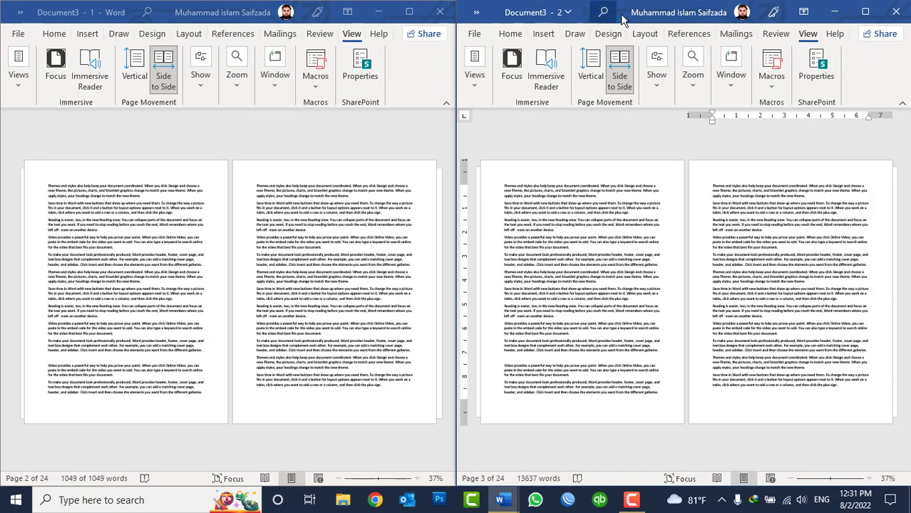
Step: Maximize Document3 - 2, return to Vertical page movement, toggle Synchronous Scrolling, then restore it smaller
{"action": "left_click", "coordinate": [864, 11]}
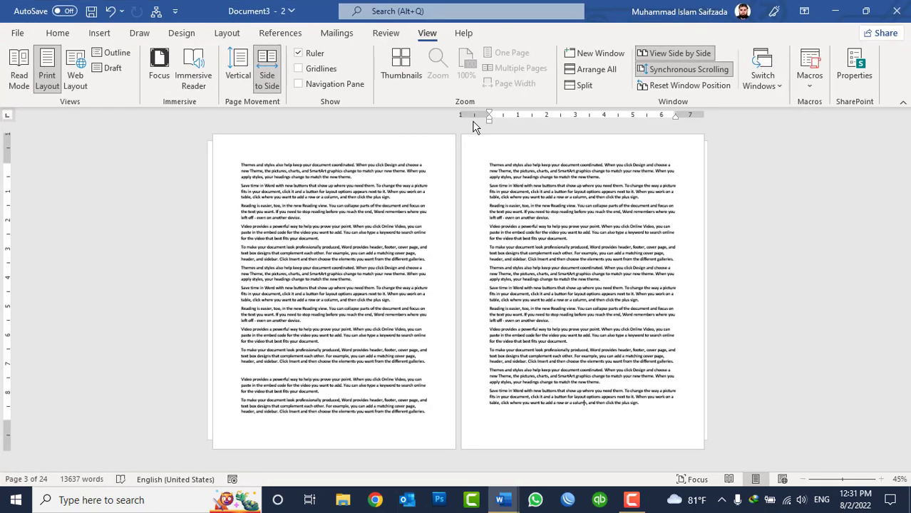
{"action": "left_click", "coordinate": [240, 80]}
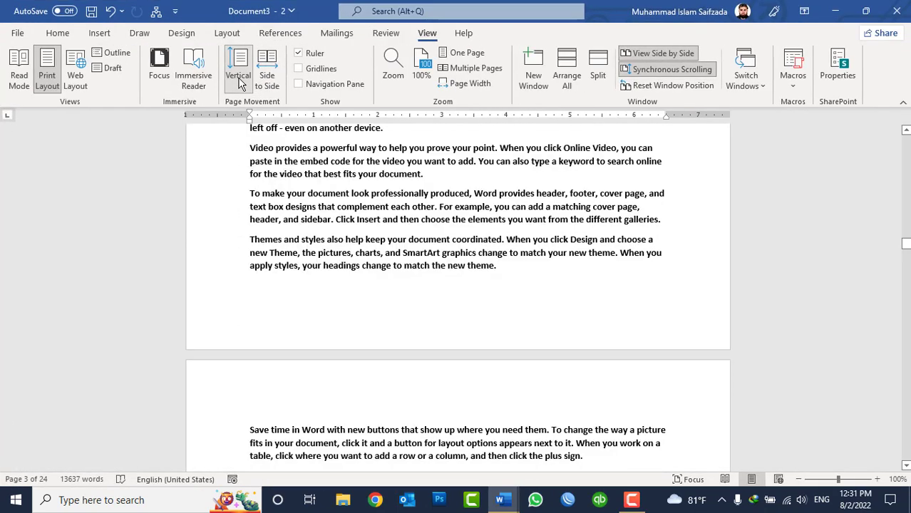
{"action": "left_click", "coordinate": [668, 71]}
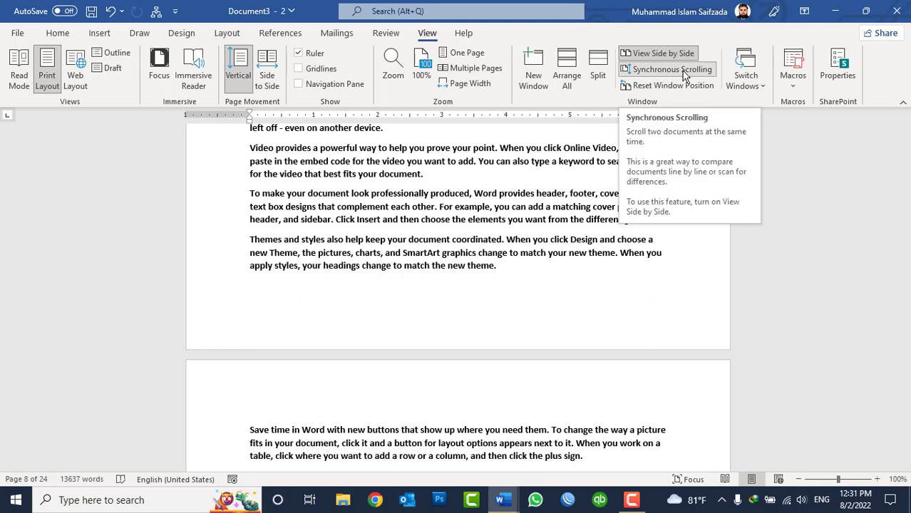
{"action": "left_click", "coordinate": [683, 72]}
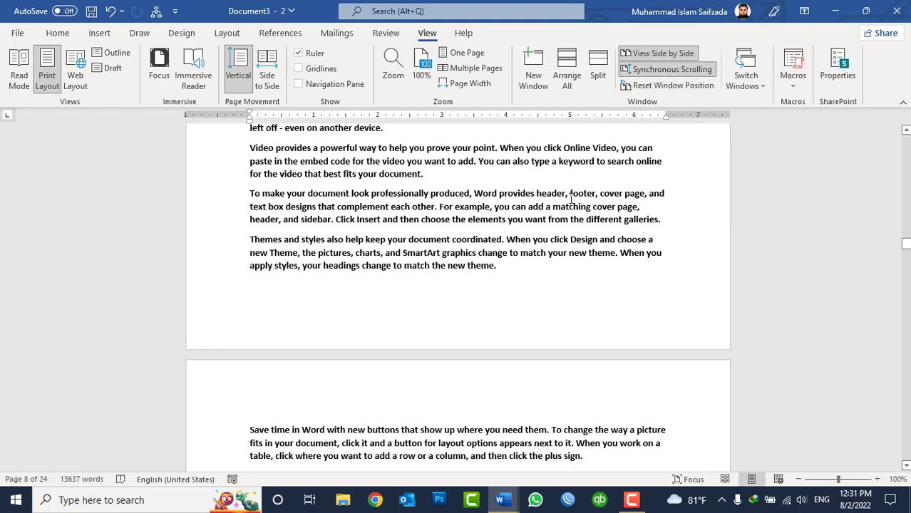
{"action": "left_click", "coordinate": [516, 179]}
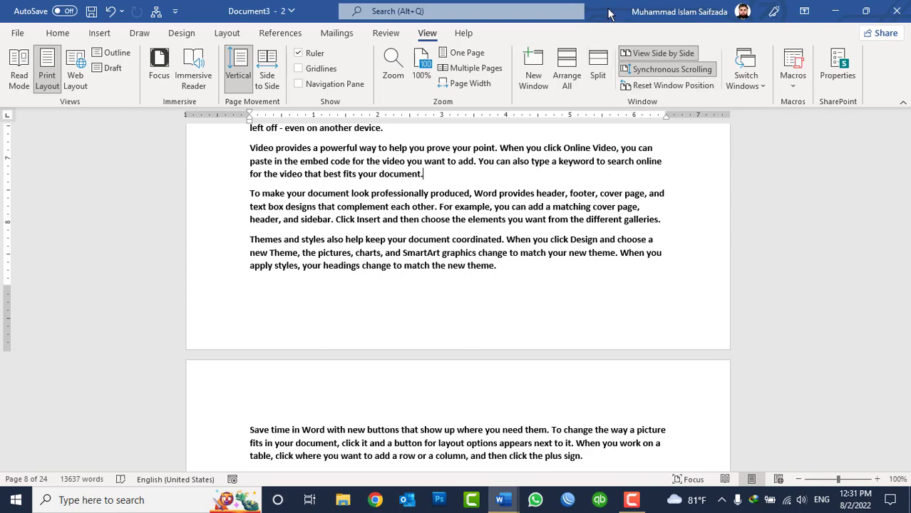
{"action": "mouse_move", "coordinate": [593, 11]}
{"action": "left_mouse_down"}
{"action": "mouse_move", "coordinate": [489, 96]}
{"action": "mouse_move", "coordinate": [457, 97]}
{"action": "left_mouse_up"}
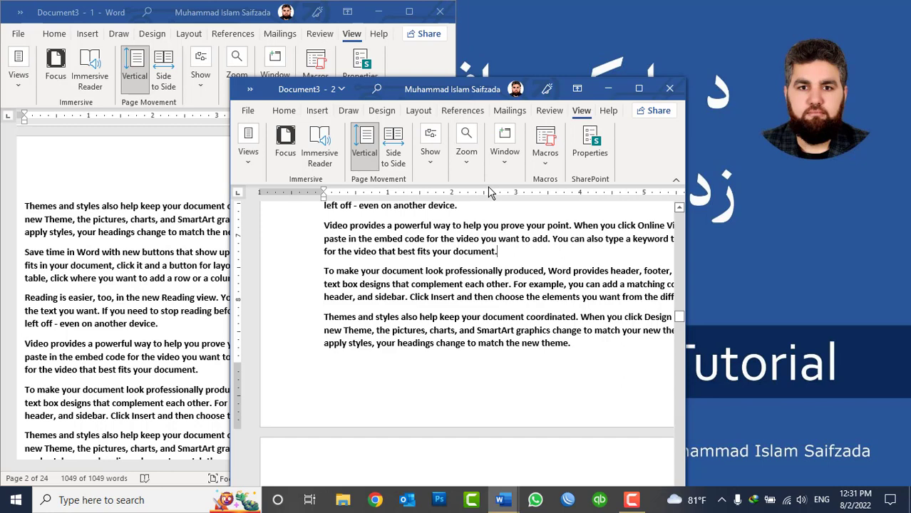
Step: Reset the window positions, minimize the second Document3 window, and maximize Document3 - 1
{"action": "left_click", "coordinate": [505, 146]}
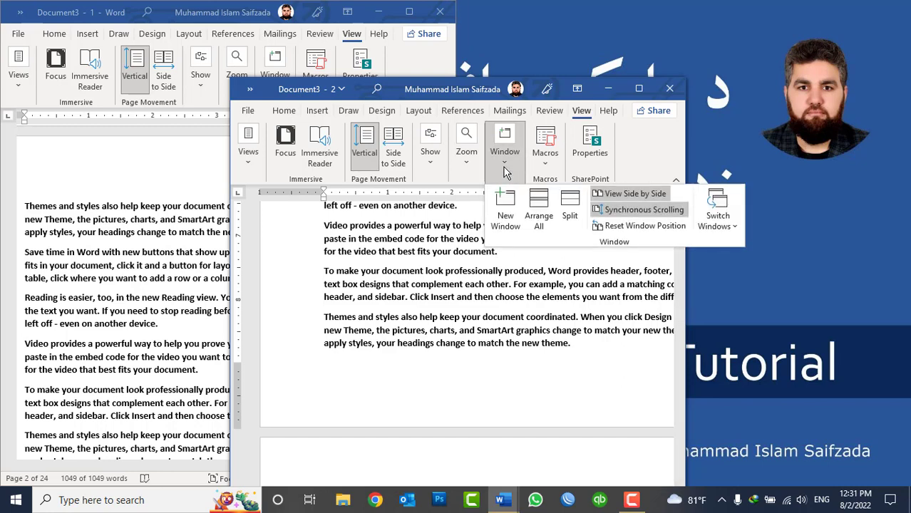
{"action": "left_click", "coordinate": [654, 232]}
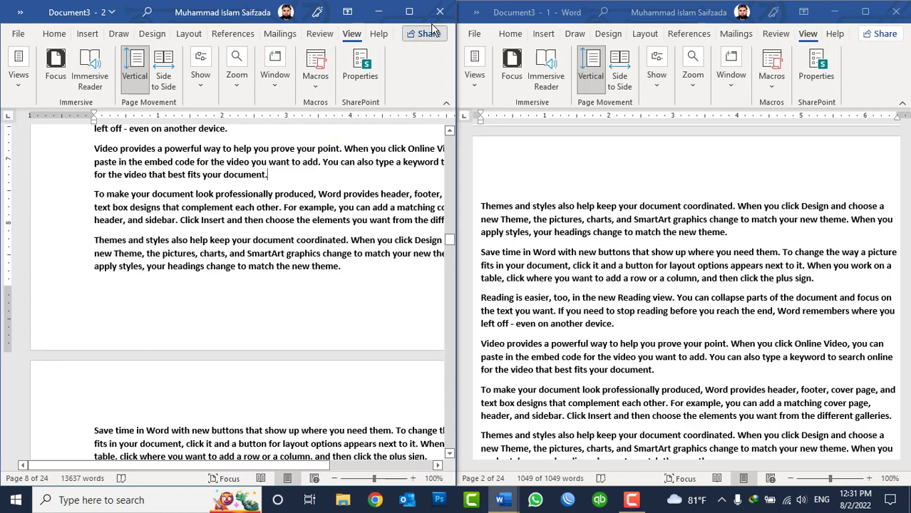
{"action": "left_click", "coordinate": [377, 12]}
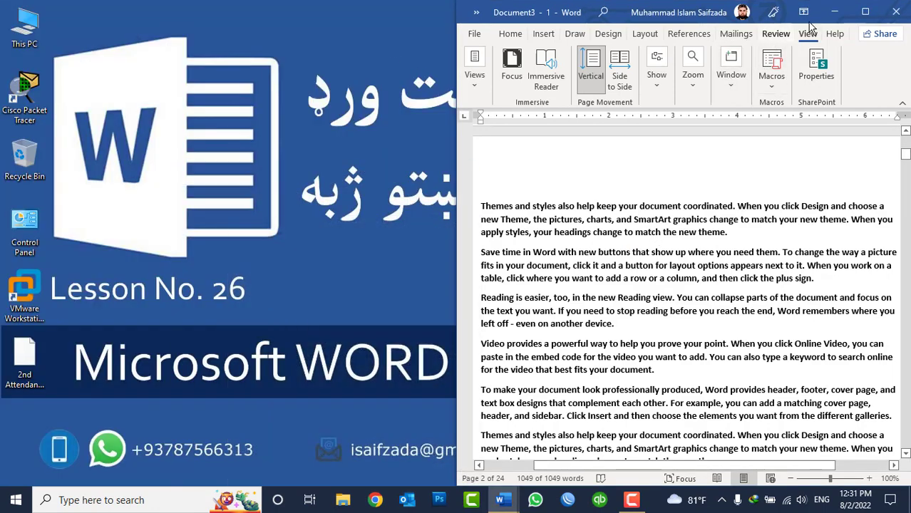
{"action": "left_click", "coordinate": [865, 12]}
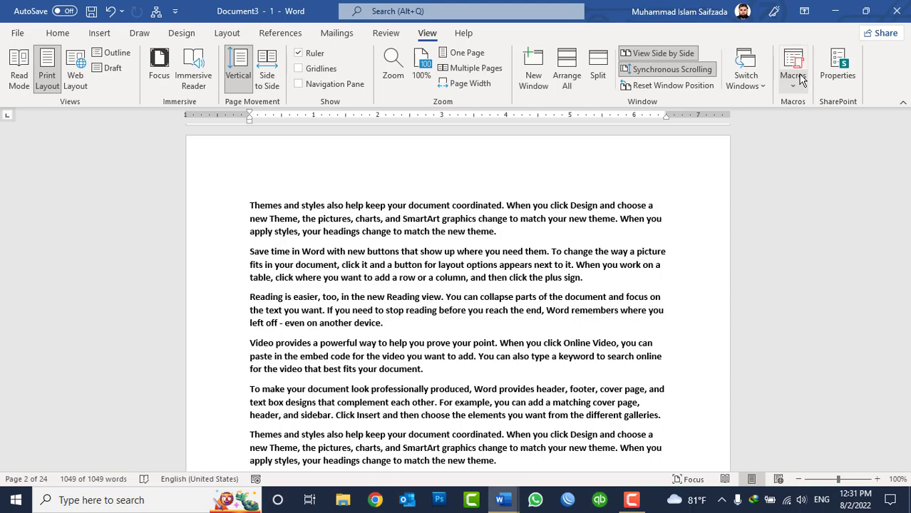
{"action": "mouse_move", "coordinate": [502, 500]}
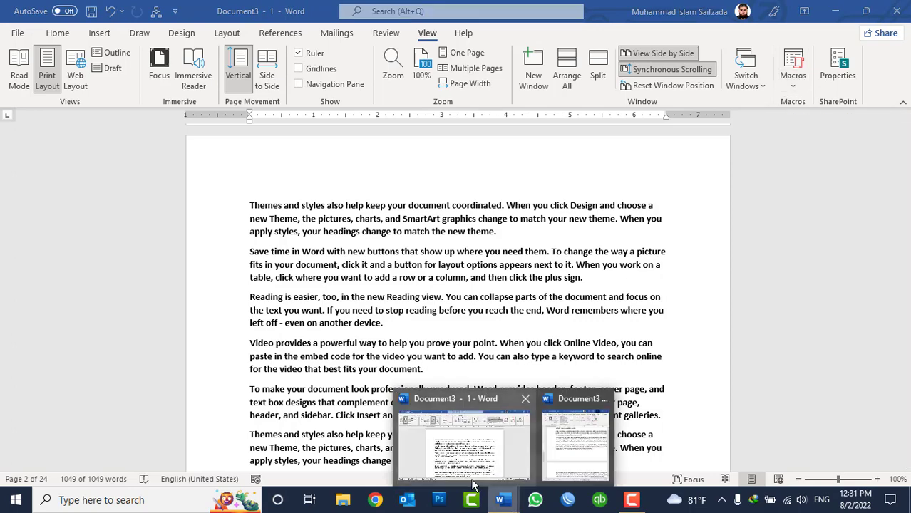
{"action": "left_click", "coordinate": [791, 91]}
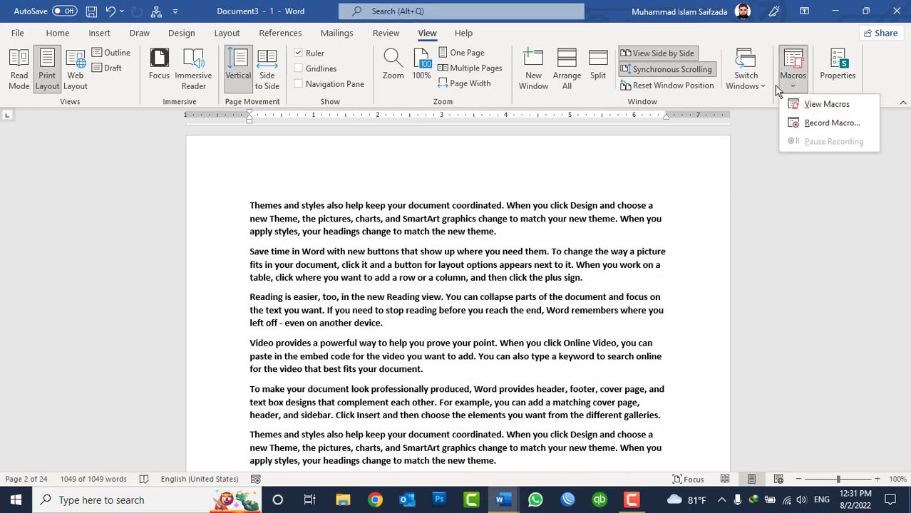
{"action": "left_click", "coordinate": [757, 84]}
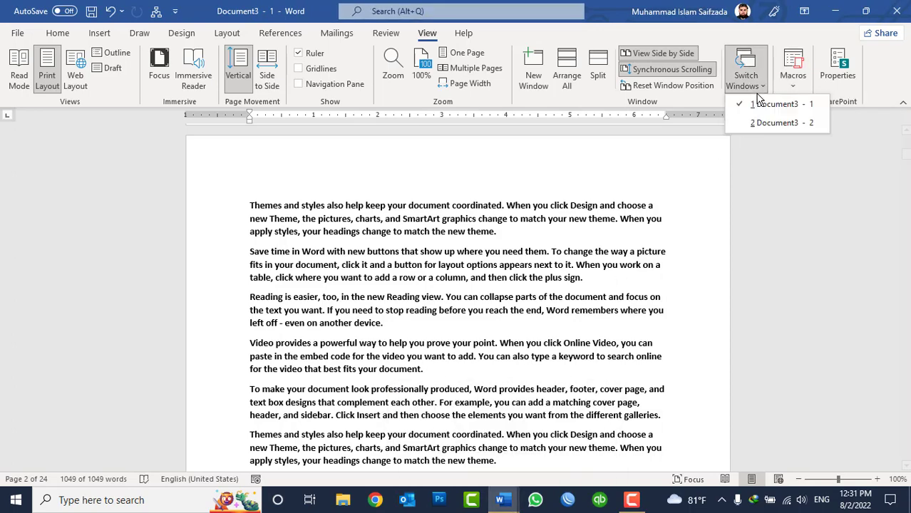
{"action": "left_click", "coordinate": [768, 134]}
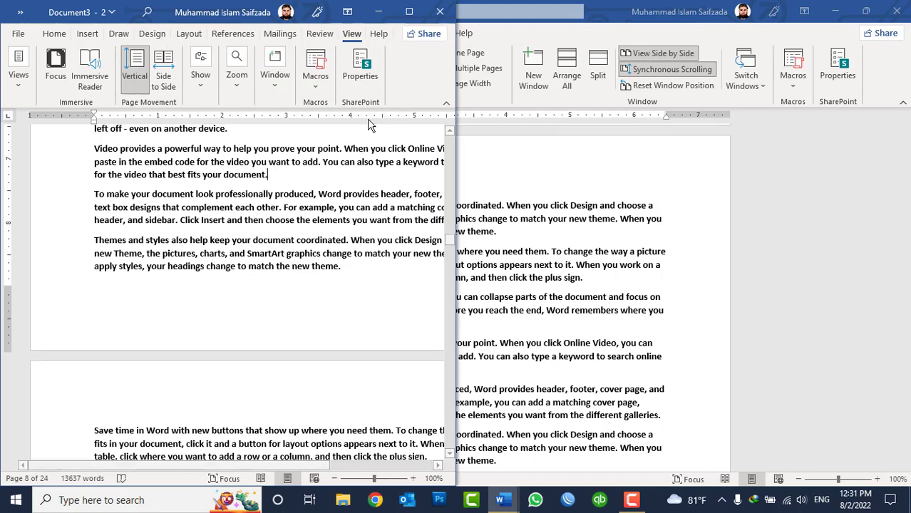
{"action": "left_click", "coordinate": [289, 91]}
{"action": "left_click", "coordinate": [488, 135]}
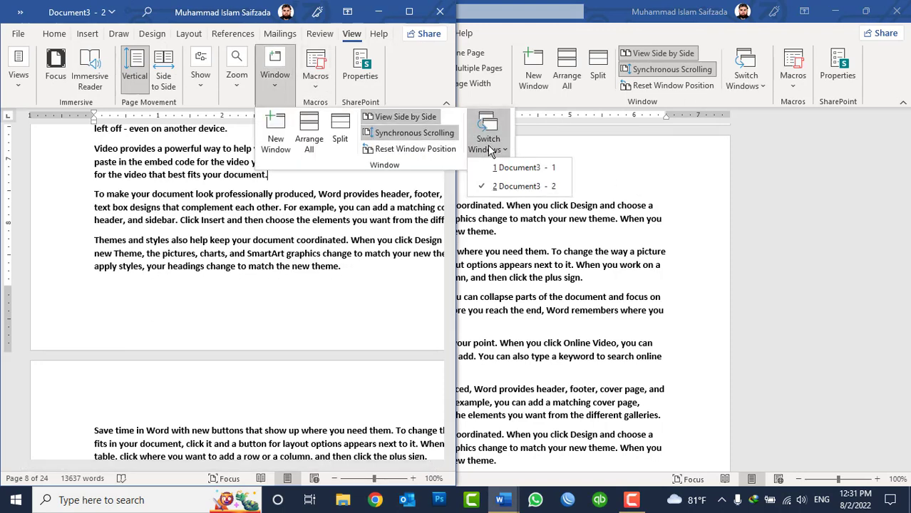
{"action": "left_click", "coordinate": [515, 176]}
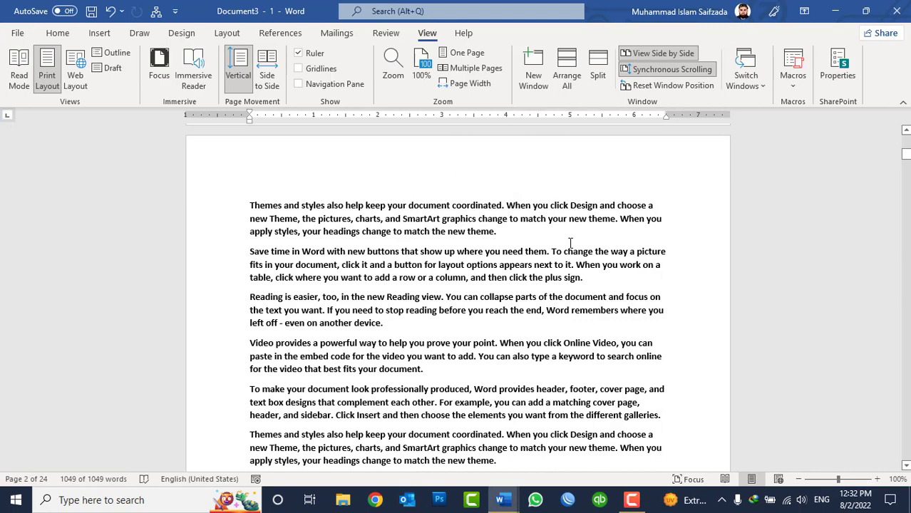
Step: Close both Document3 windows without saving the changes
{"action": "key", "text": "ctrl+w"}
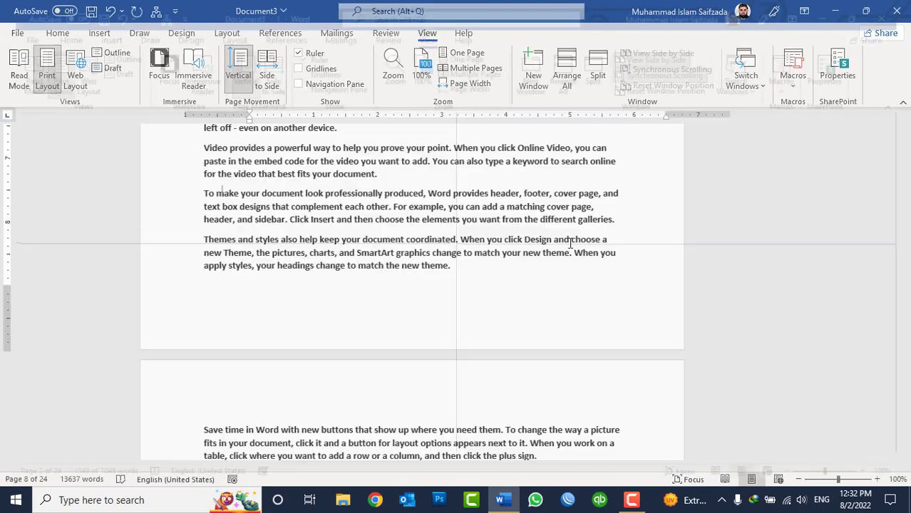
{"action": "key", "text": "ctrl+w"}
{"action": "key", "text": "Escape"}
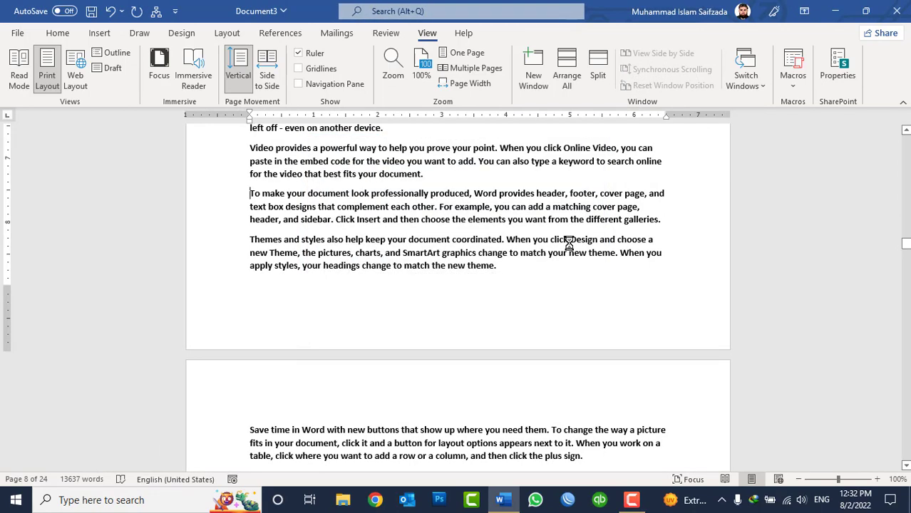
{"action": "left_click", "coordinate": [508, 281]}
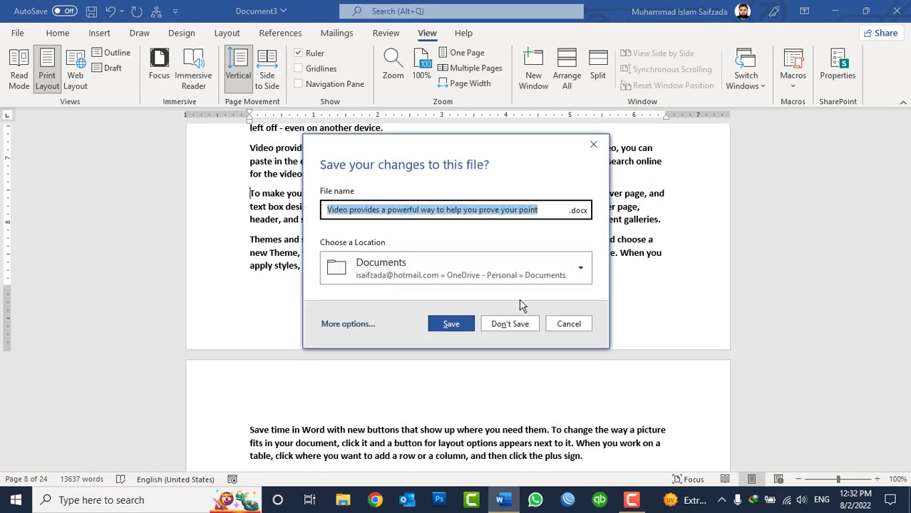
{"action": "left_click", "coordinate": [504, 322]}
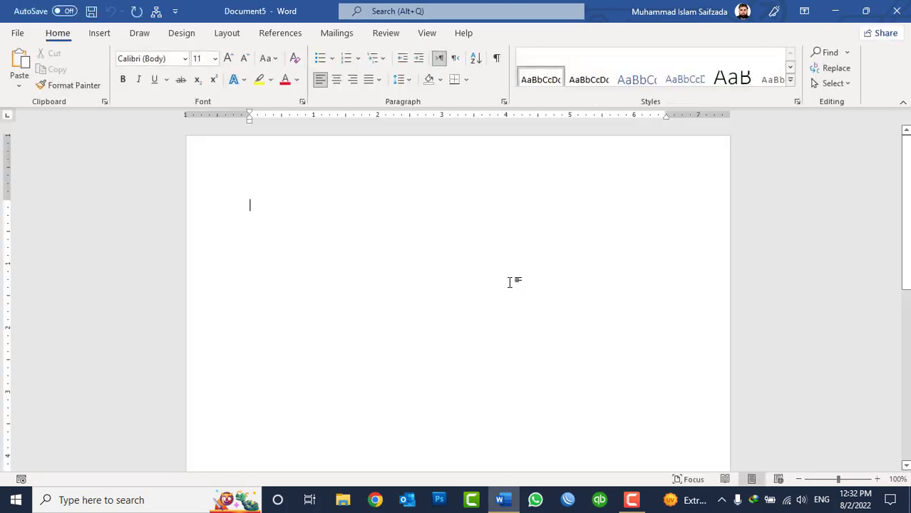
Step: Insert a sample paragraph with =rand(), glance at the Macros list, and select the closing words 'your document.'
{"action": "type", "text": "=rand("}
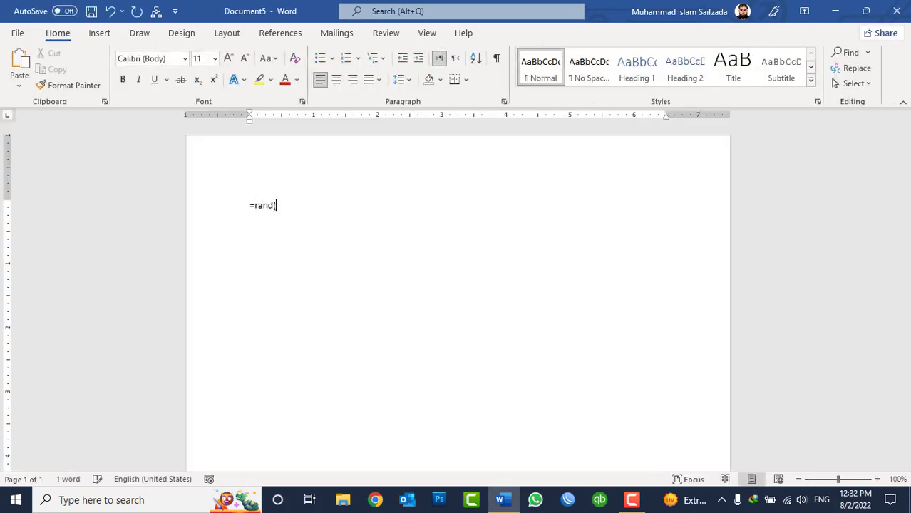
{"action": "type", "text": ")"}
{"action": "key", "text": "Return"}
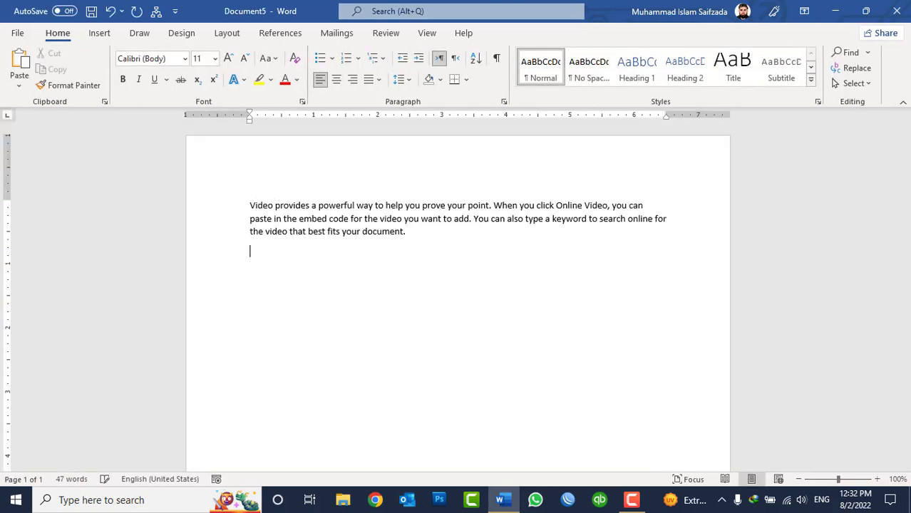
{"action": "left_click", "coordinate": [427, 36]}
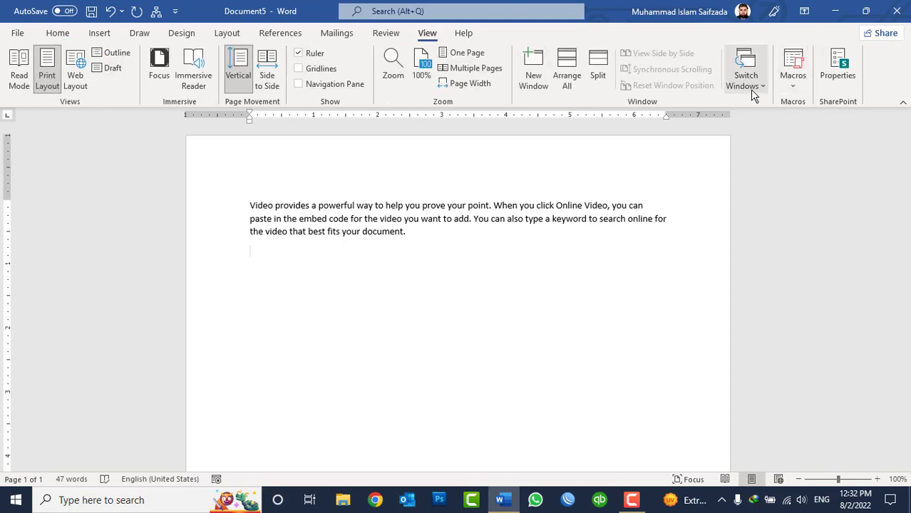
{"action": "left_click", "coordinate": [793, 78]}
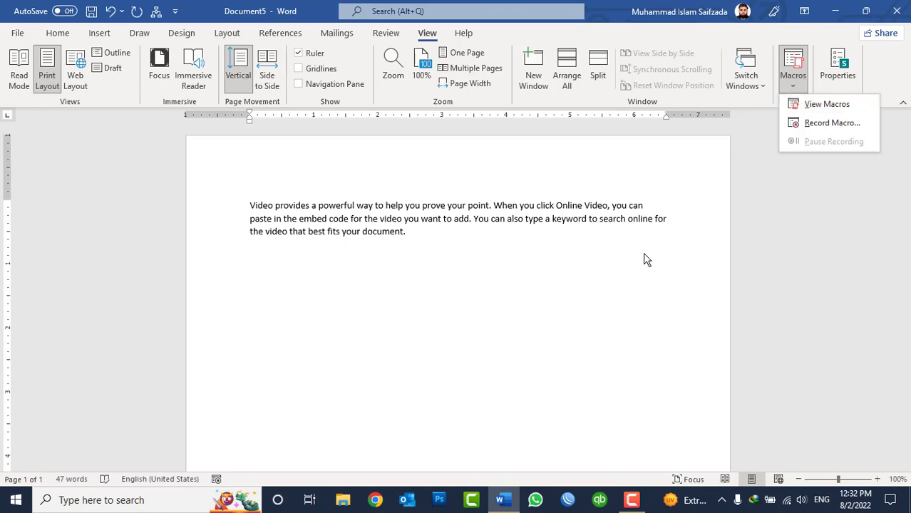
{"action": "left_click", "coordinate": [501, 236]}
{"action": "left_click", "coordinate": [57, 32]}
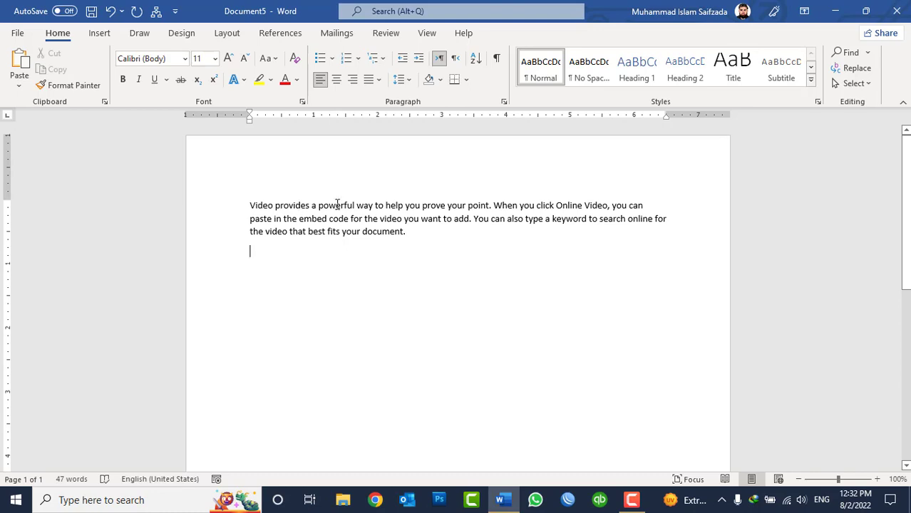
{"action": "left_click_drag", "start_coordinate": [424, 231], "coordinate": [342, 232]}
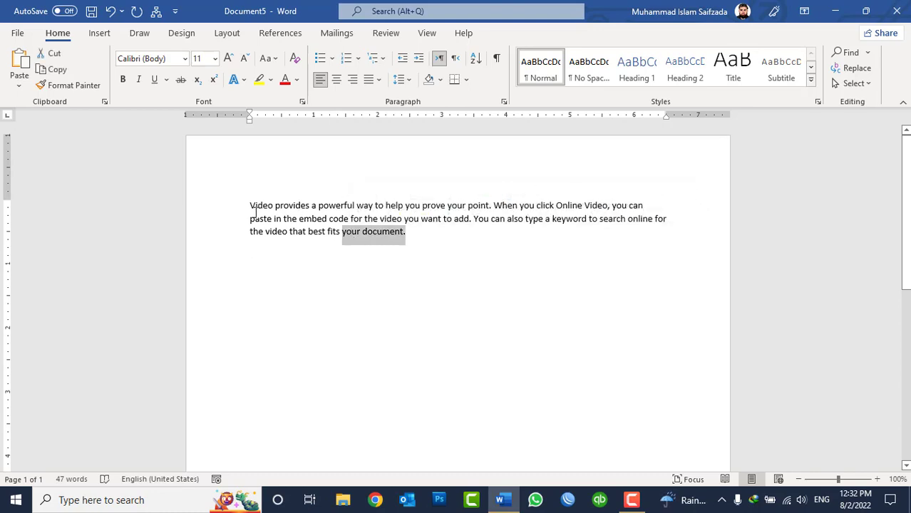
Step: Make 'Video provides' bold, italic, underlined and 16 pt
{"action": "left_click_drag", "start_coordinate": [250, 205], "coordinate": [310, 206]}
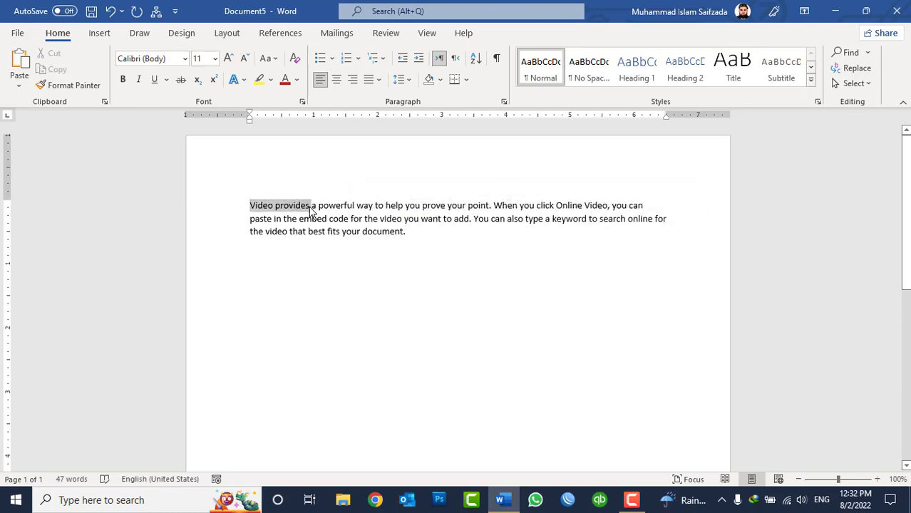
{"action": "left_click", "coordinate": [123, 79]}
{"action": "left_click", "coordinate": [139, 82]}
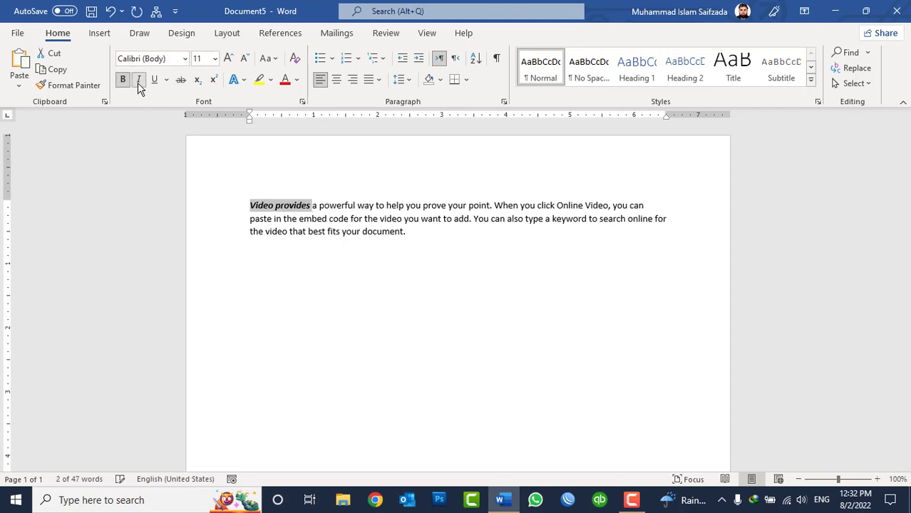
{"action": "left_click", "coordinate": [154, 80]}
{"action": "left_click", "coordinate": [228, 58]}
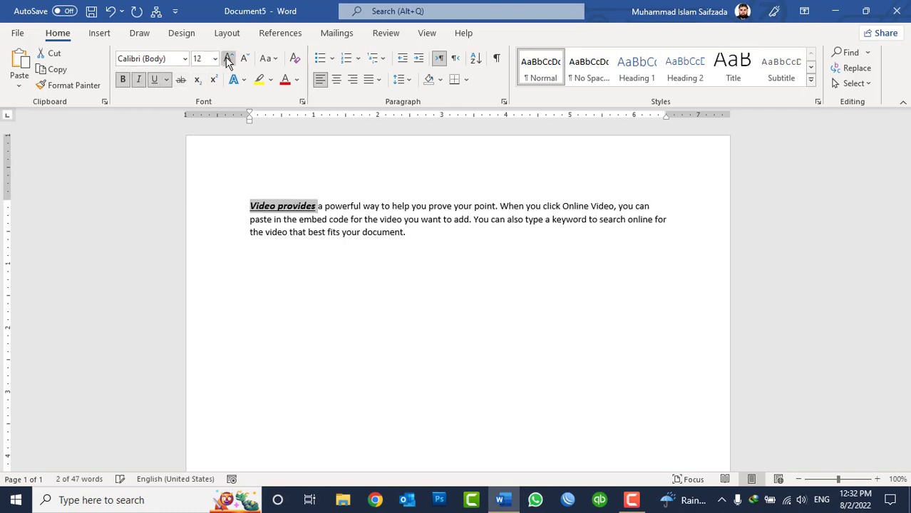
{"action": "left_click", "coordinate": [228, 58]}
{"action": "left_click", "coordinate": [228, 59]}
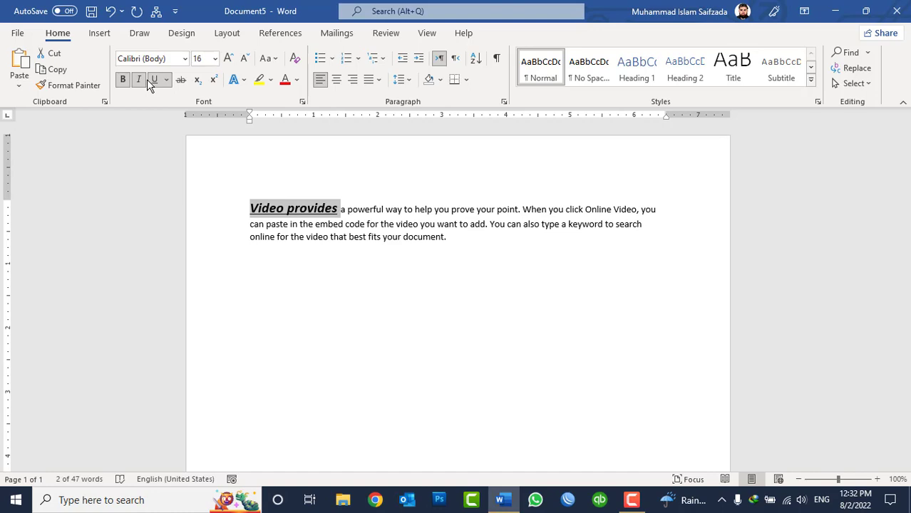
Step: Make the word 'You' bold, italic and underlined, then remove all three again
{"action": "double_click", "coordinate": [497, 224]}
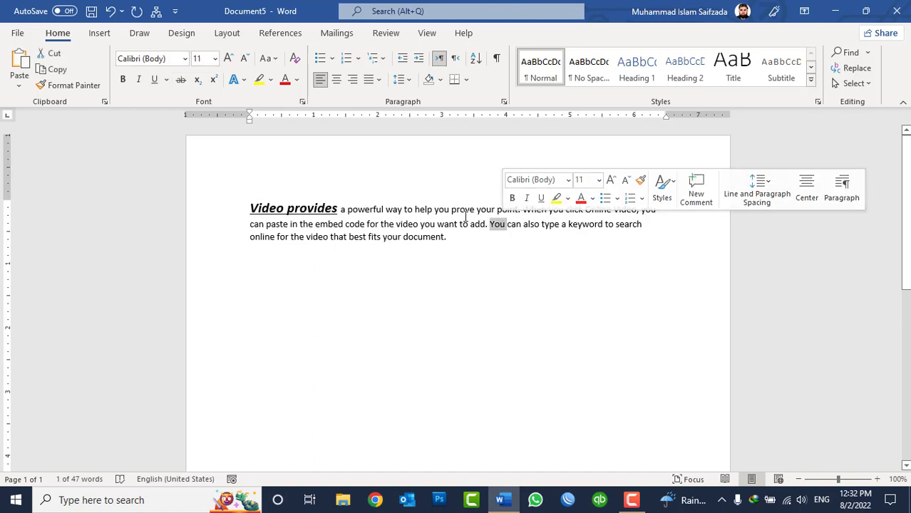
{"action": "left_click", "coordinate": [122, 79]}
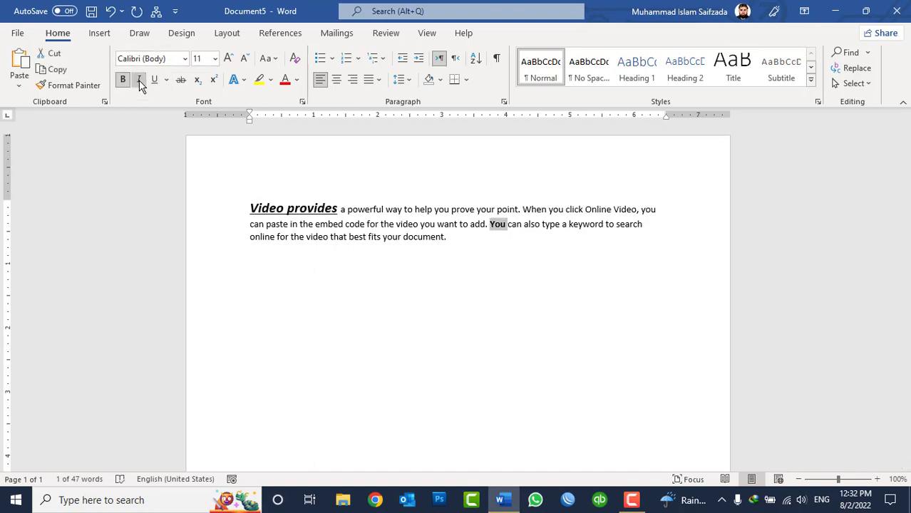
{"action": "left_click", "coordinate": [138, 79]}
{"action": "left_click", "coordinate": [154, 80]}
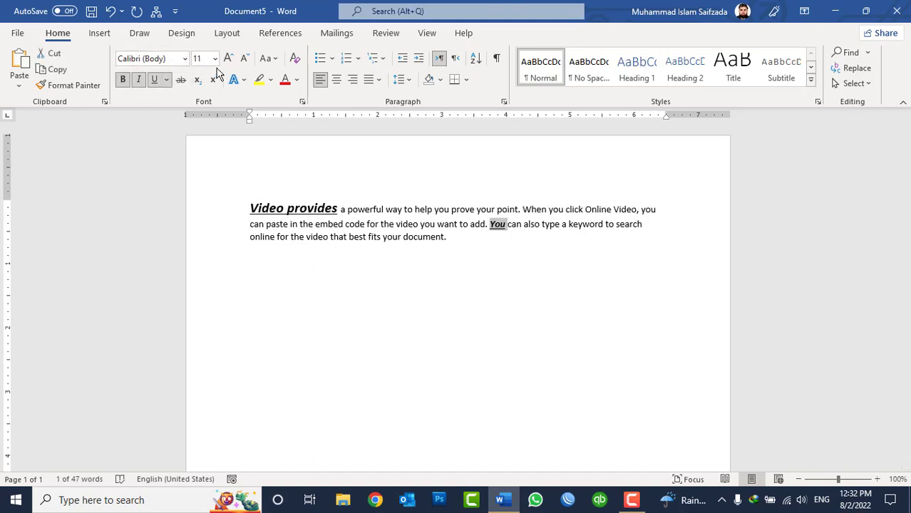
{"action": "left_click", "coordinate": [154, 79]}
{"action": "left_click", "coordinate": [138, 79]}
{"action": "left_click", "coordinate": [123, 79]}
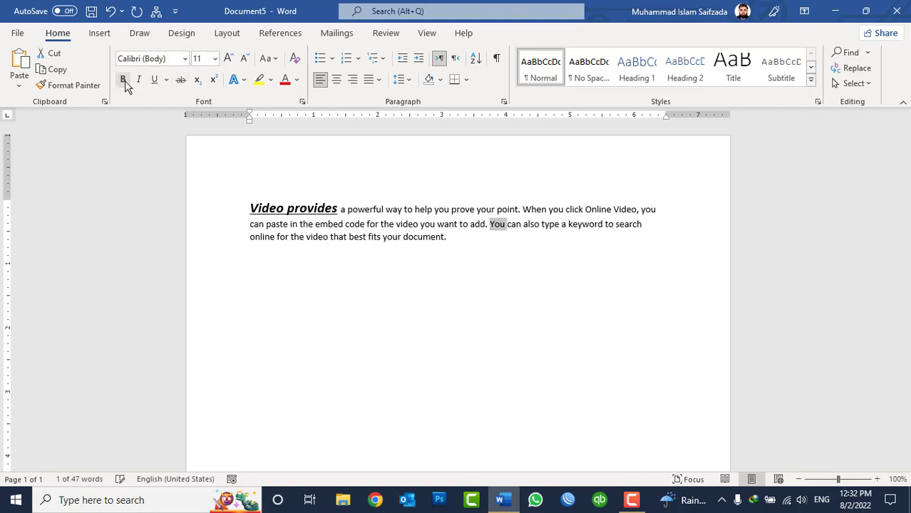
{"action": "left_click", "coordinate": [468, 222]}
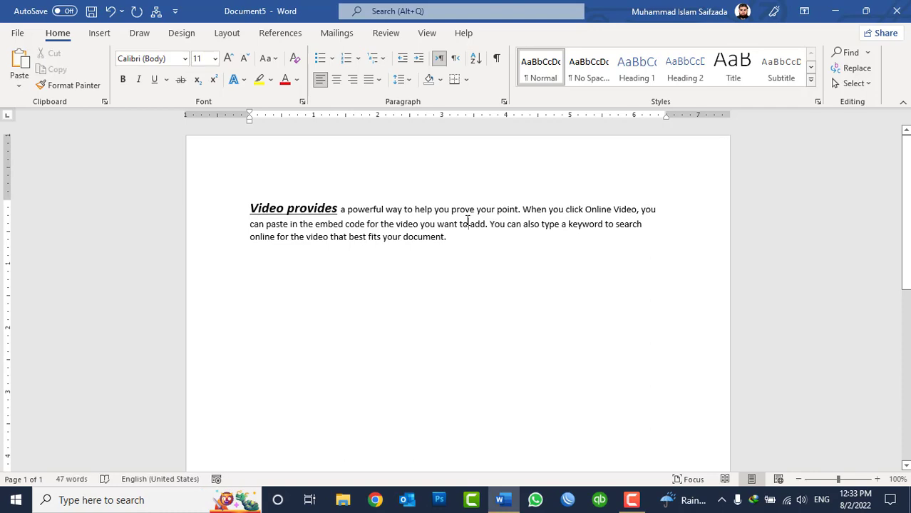
Step: Start recording a new macro named Formatting and choose to give it a keyboard shortcut
{"action": "left_click", "coordinate": [429, 33]}
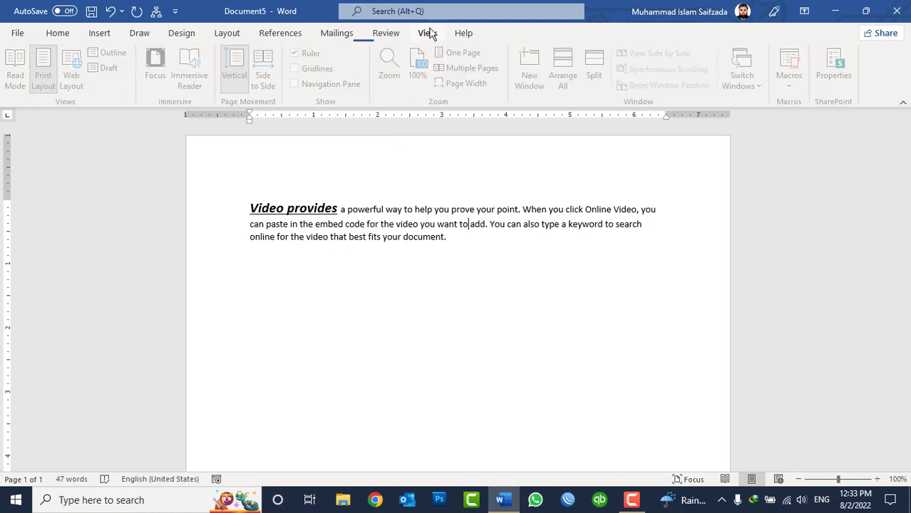
{"action": "left_click", "coordinate": [792, 71]}
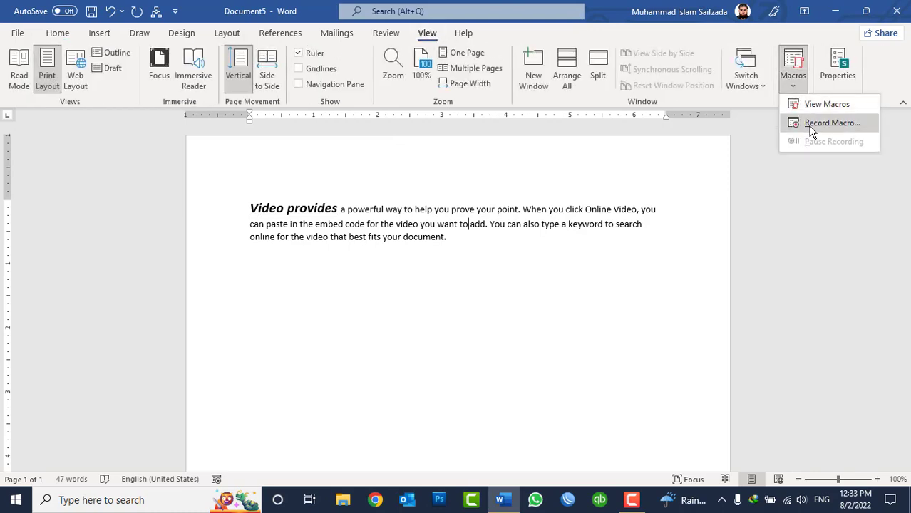
{"action": "left_click", "coordinate": [811, 125]}
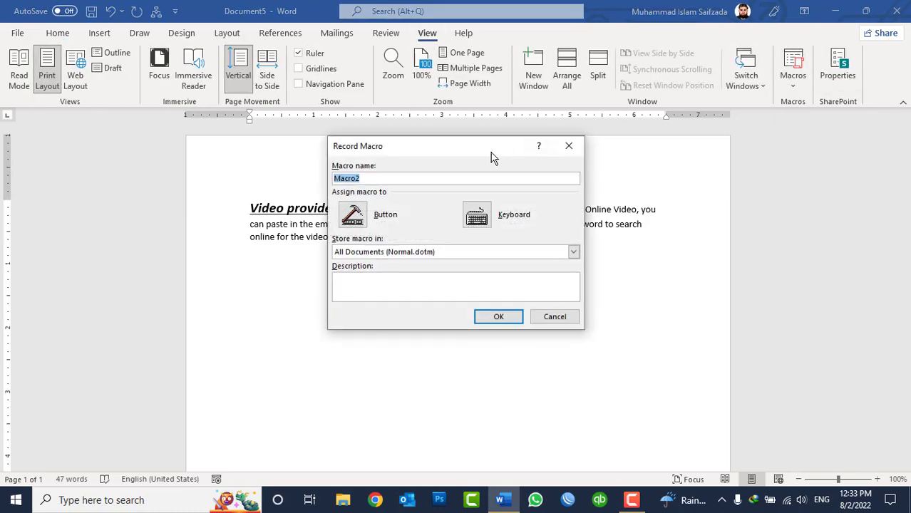
{"action": "type", "text": "Formatting"}
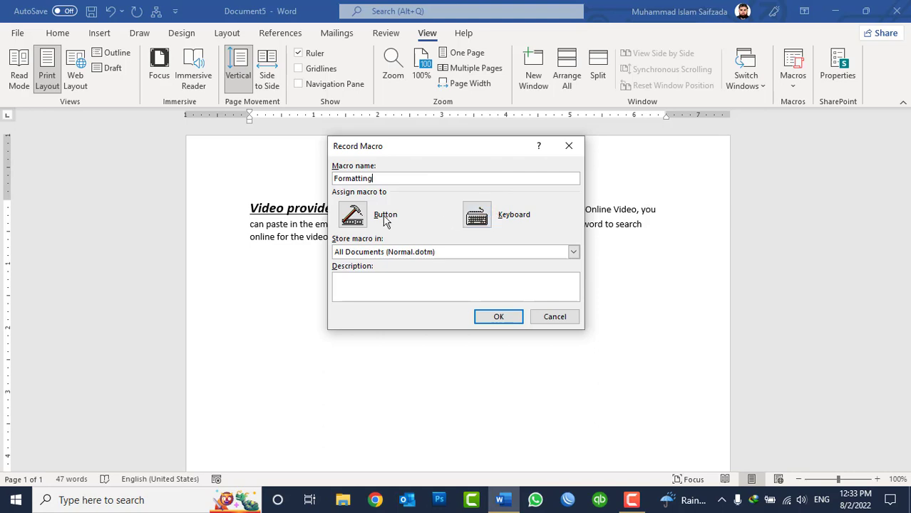
{"action": "left_click", "coordinate": [477, 218]}
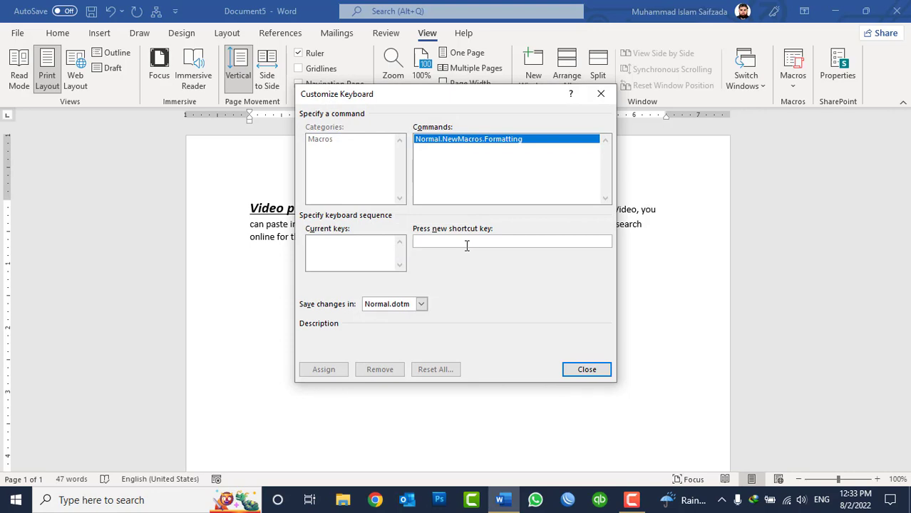
Step: After trying Ctrl+Alt+Q, R, E and Z, assign the unused Alt+Ctrl+X to the macro
{"action": "key", "text": "ctrl+alt+q"}
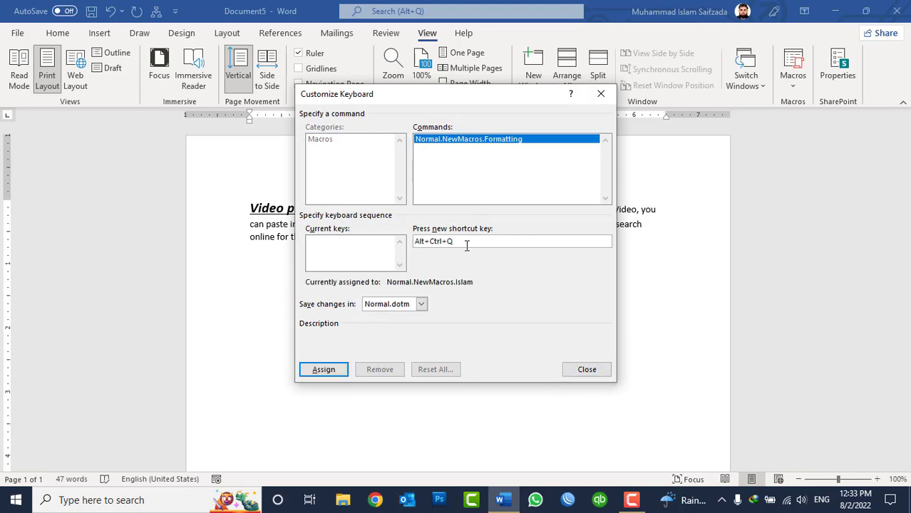
{"action": "key", "text": "BackSpace"}
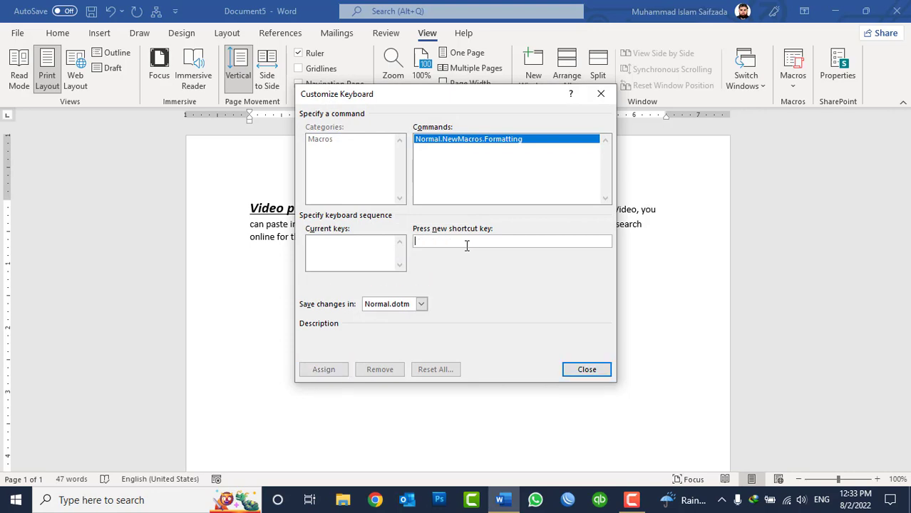
{"action": "key", "text": "ctrl+alt+r"}
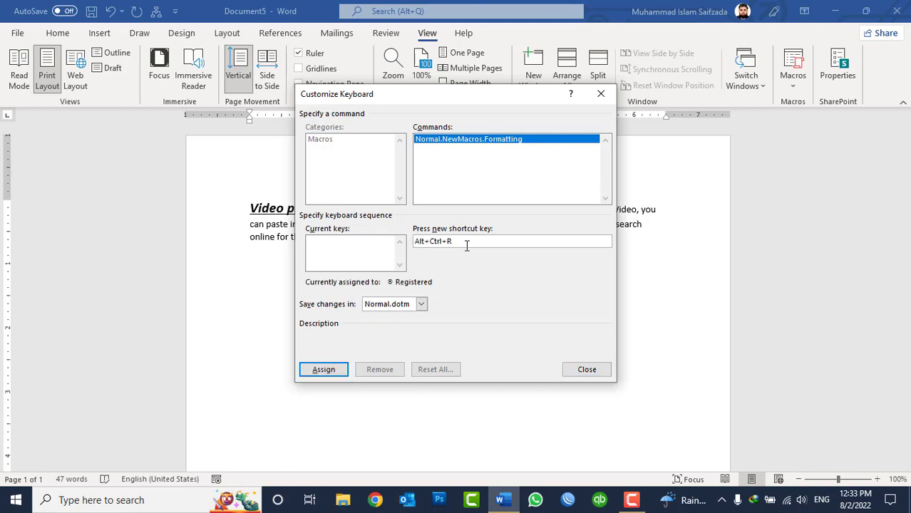
{"action": "key", "text": "BackSpace"}
{"action": "key", "text": "ctrl+alt+e"}
{"action": "left_click_drag", "start_coordinate": [457, 241], "coordinate": [417, 244]}
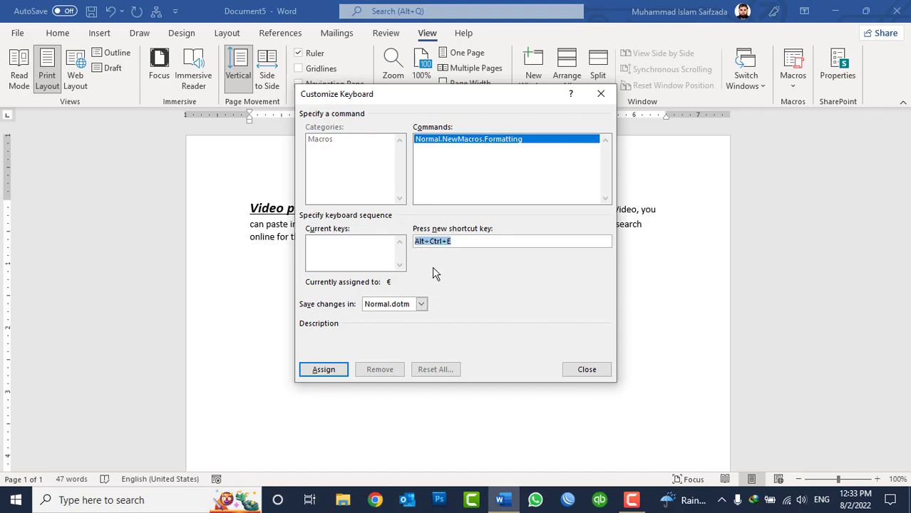
{"action": "key", "text": "z"}
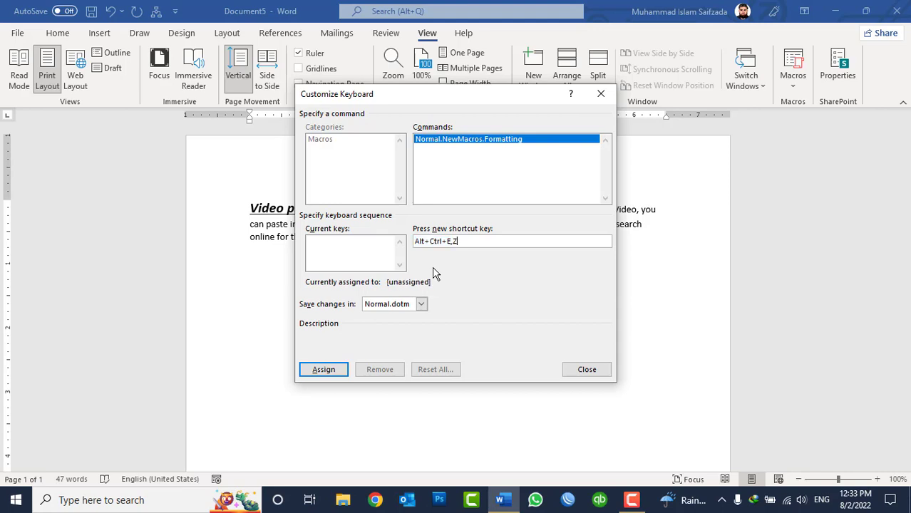
{"action": "key", "text": "BackSpace"}
{"action": "key", "text": "BackSpace"}
{"action": "key", "text": "ctrl+alt+z"}
{"action": "key", "text": "BackSpace"}
{"action": "key", "text": "ctrl+alt+x"}
{"action": "left_click", "coordinate": [335, 367]}
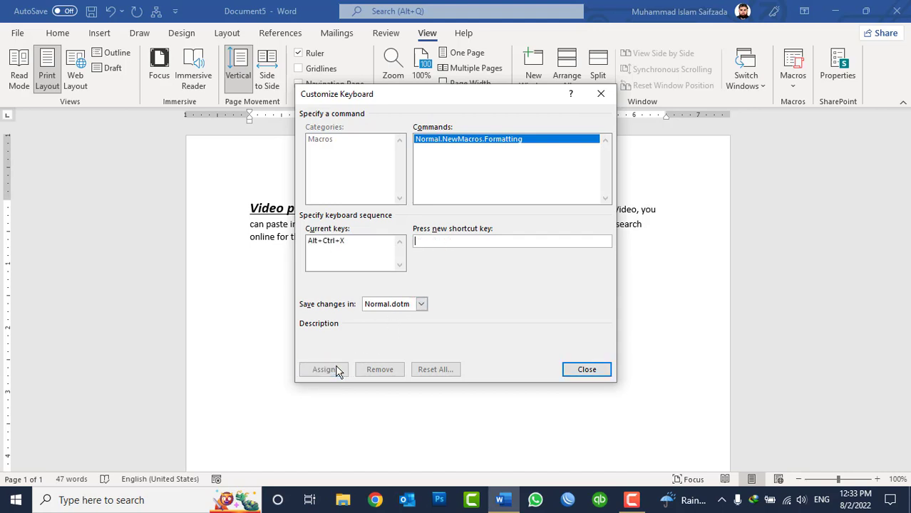
{"action": "left_click", "coordinate": [588, 369]}
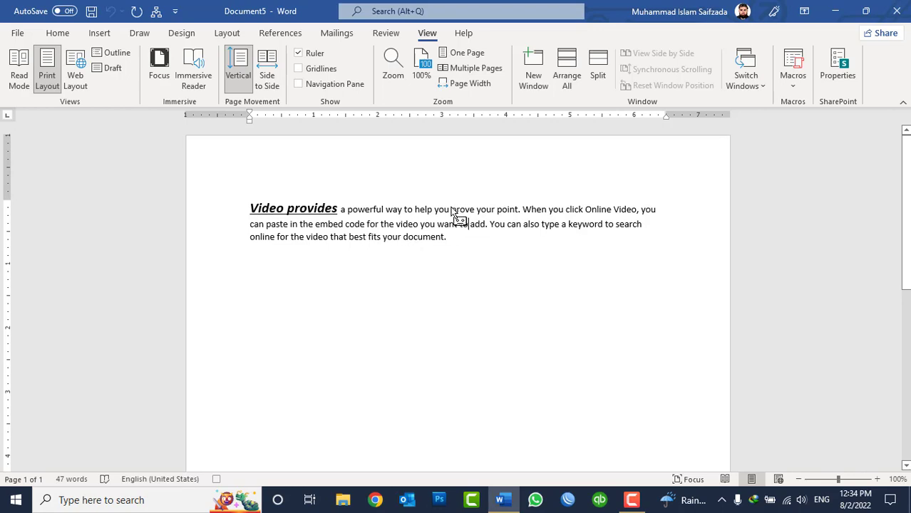
Step: Enlarge 'prove your point' and make it bold, italic and underlined
{"action": "left_click_drag", "start_coordinate": [461, 212], "coordinate": [511, 214]}
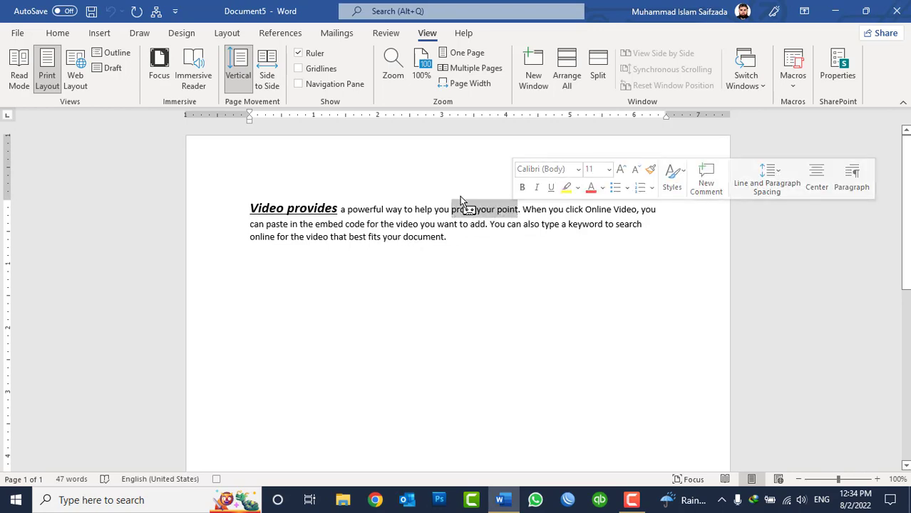
{"action": "left_click", "coordinate": [53, 35]}
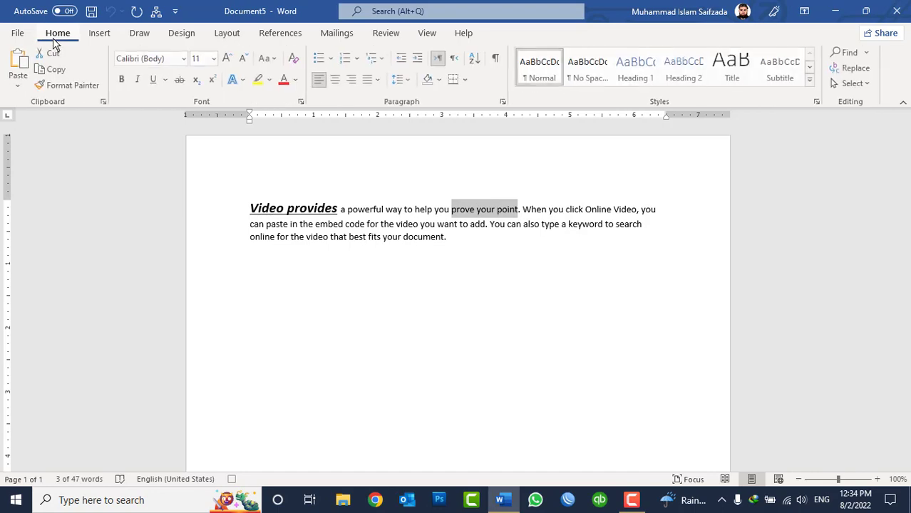
{"action": "left_click", "coordinate": [228, 58]}
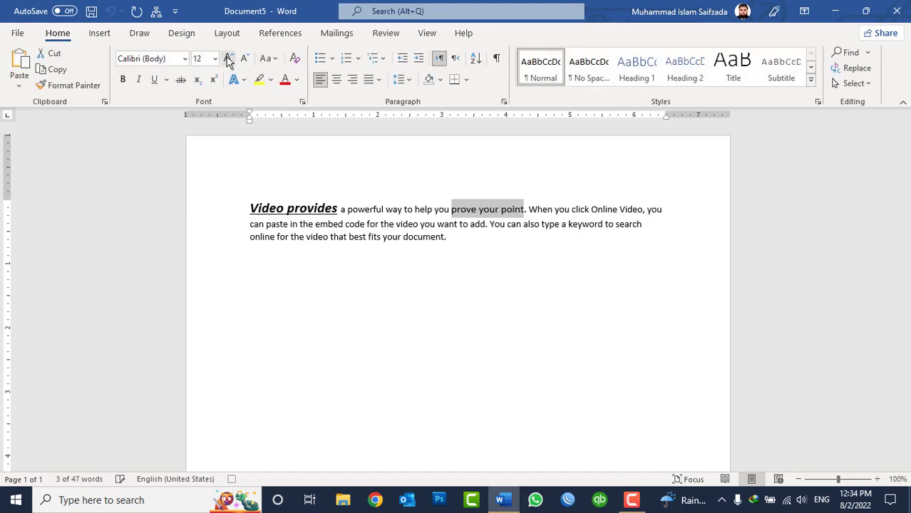
{"action": "left_click", "coordinate": [124, 80]}
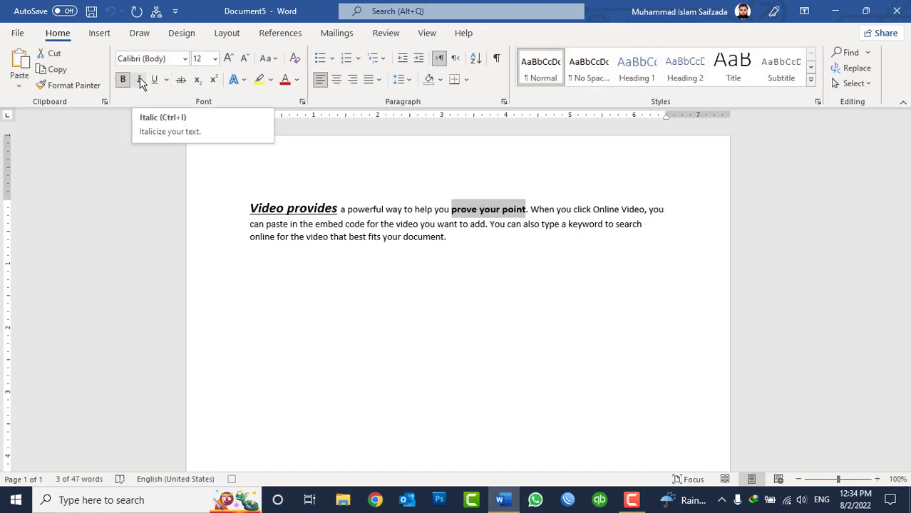
{"action": "left_click", "coordinate": [141, 80]}
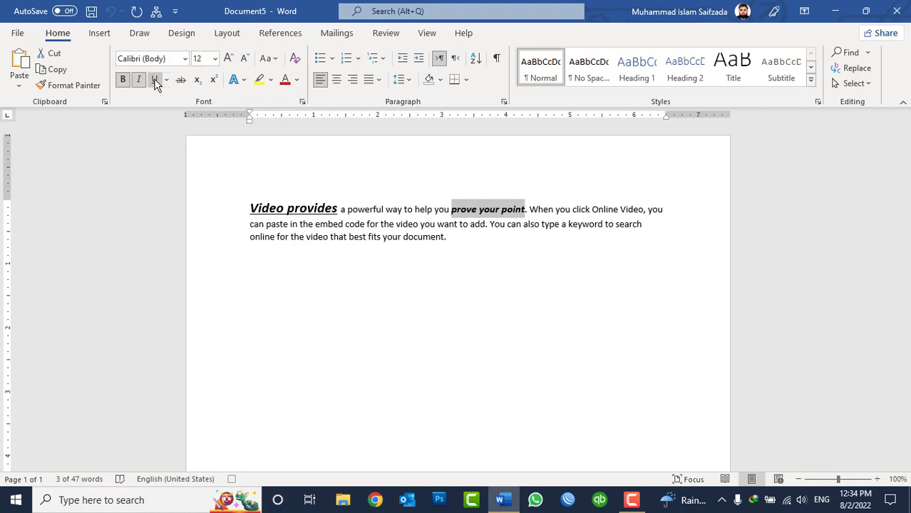
{"action": "left_click", "coordinate": [155, 80]}
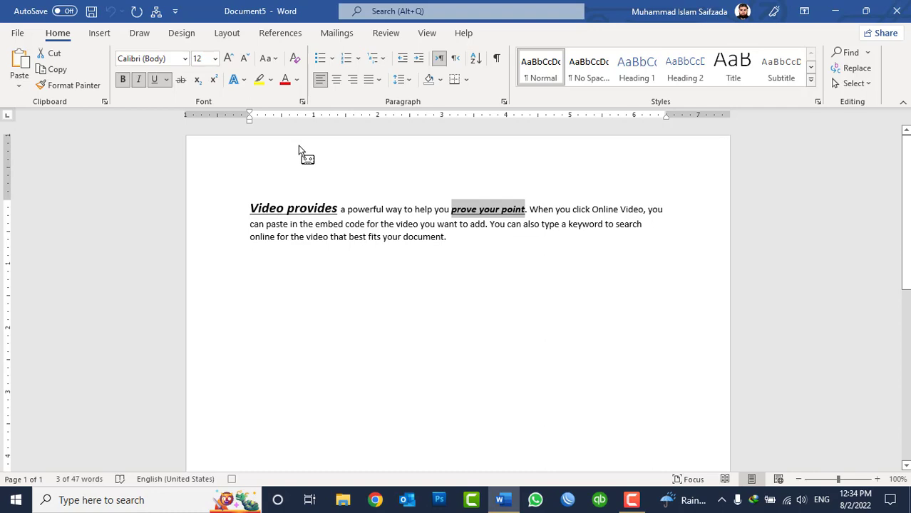
Step: Stop recording the Formatting macro and deselect the text
{"action": "left_click", "coordinate": [423, 36]}
{"action": "left_click", "coordinate": [794, 84]}
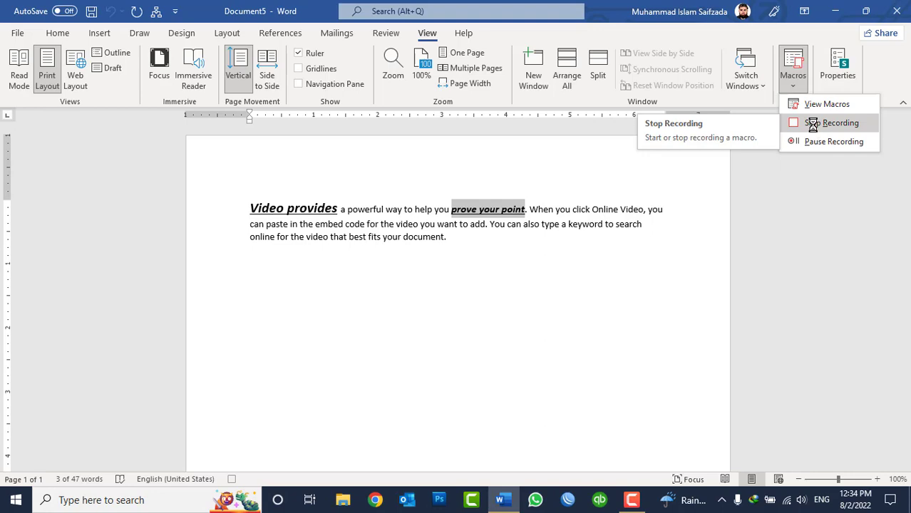
{"action": "left_click", "coordinate": [814, 126]}
{"action": "left_click", "coordinate": [518, 304]}
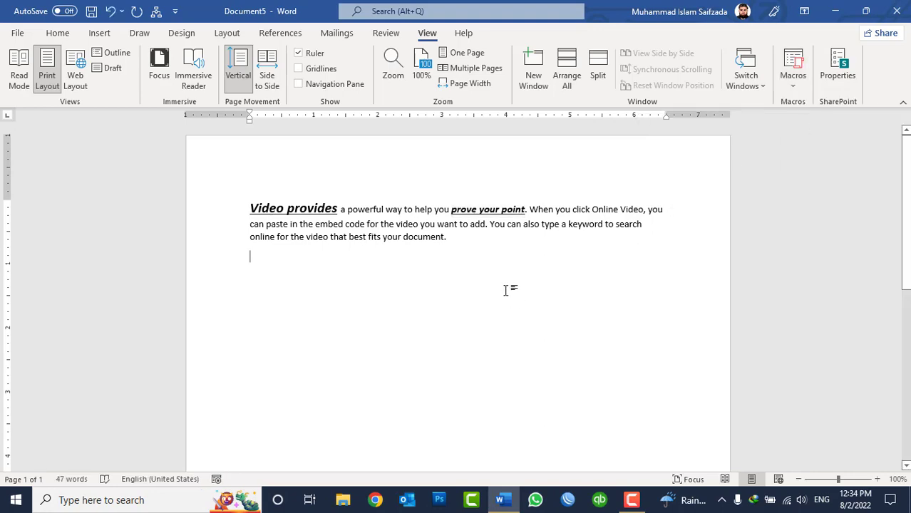
Step: Replace the document text with five =rand() sample paragraphs
{"action": "triple_click", "coordinate": [139, 199]}
{"action": "key", "text": "Delete"}
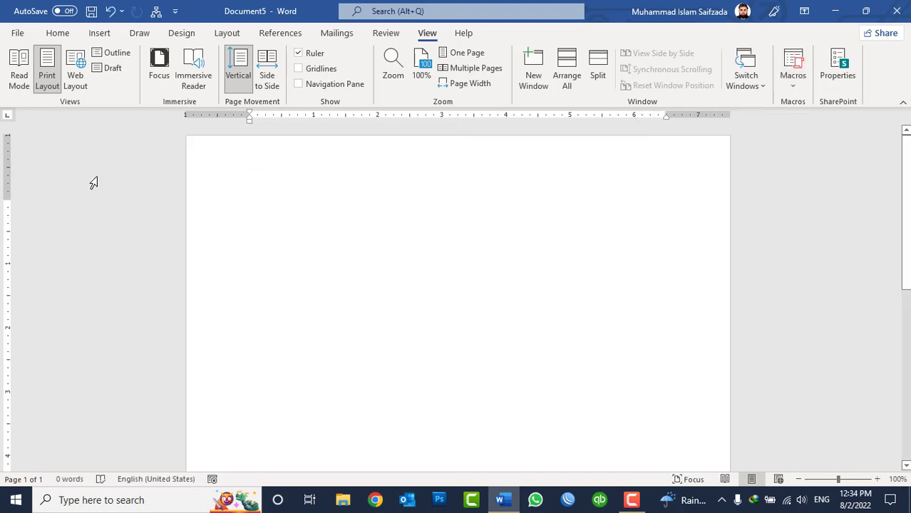
{"action": "type", "text": "=rand"}
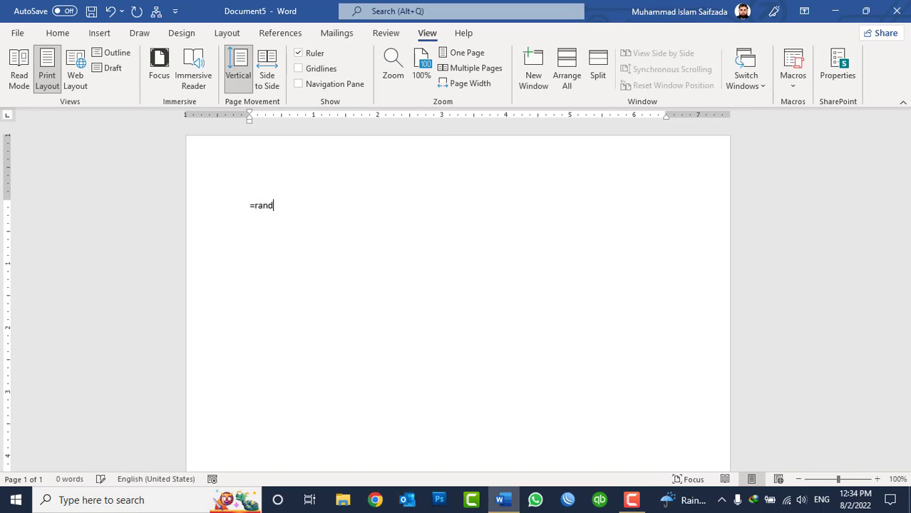
{"action": "type", "text": "()"}
{"action": "key", "text": "Return"}
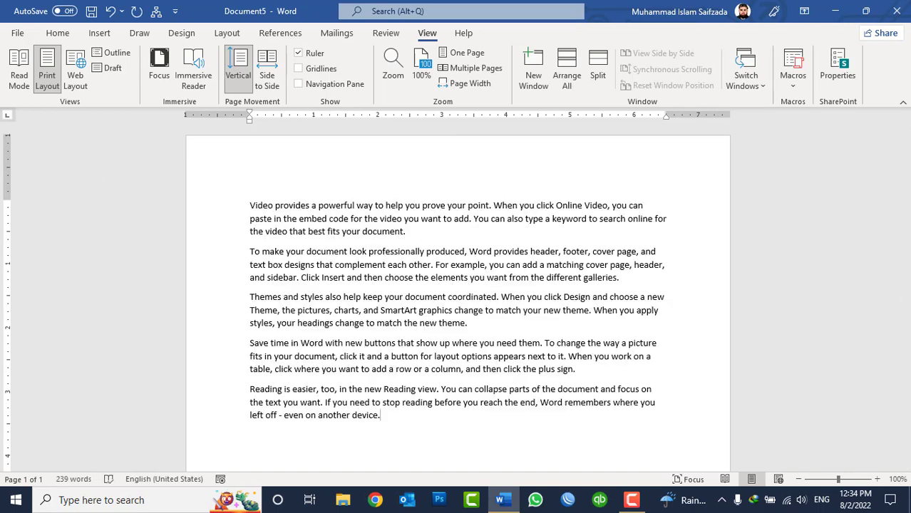
Step: Apply the Formatting macro with Alt+Ctrl+X to the first paragraph, then select the last paragraph
{"action": "left_click_drag", "start_coordinate": [404, 232], "coordinate": [259, 195]}
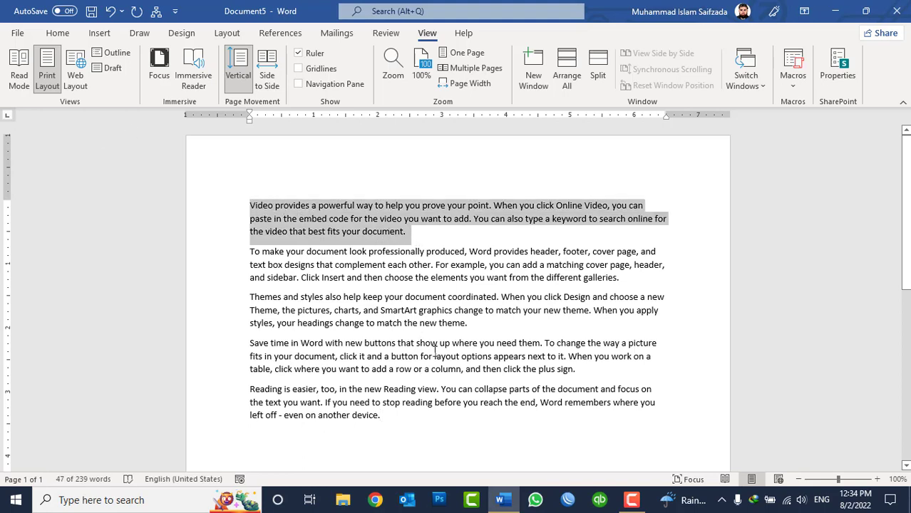
{"action": "key", "text": "ctrl+End"}
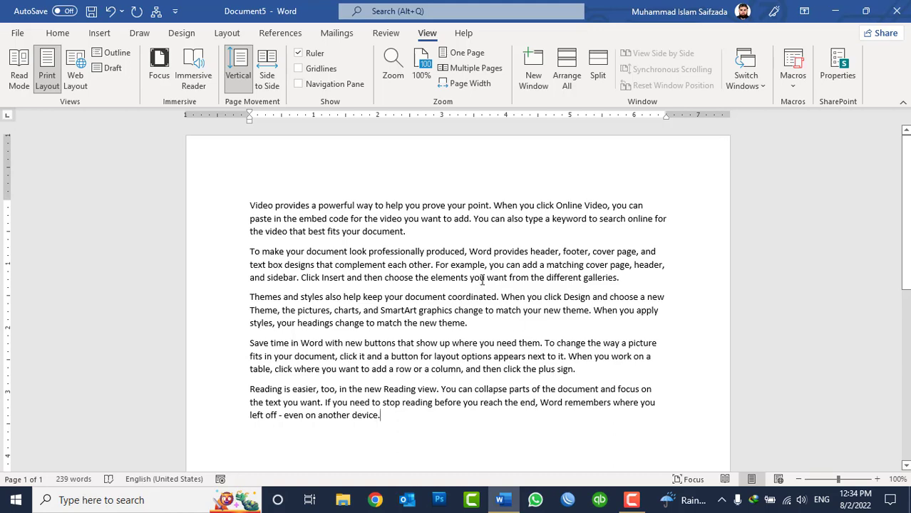
{"action": "left_click_drag", "start_coordinate": [427, 238], "coordinate": [253, 189]}
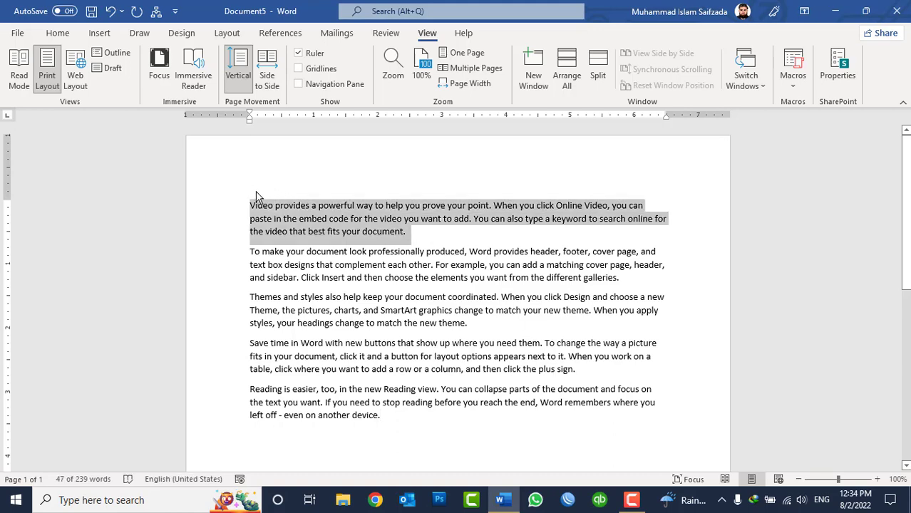
{"action": "key", "text": "ctrl+b"}
{"action": "key", "text": "ctrl+i"}
{"action": "key", "text": "ctrl+u"}
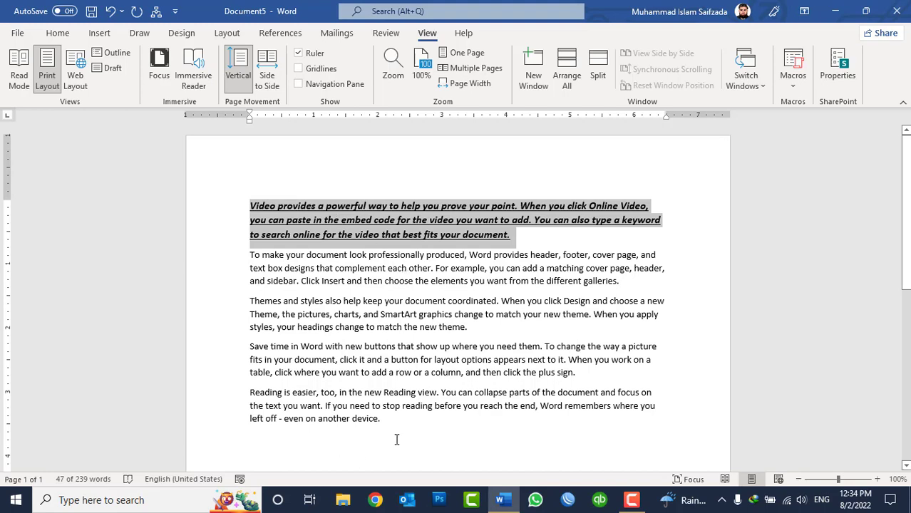
{"action": "left_click_drag", "start_coordinate": [382, 421], "coordinate": [253, 392]}
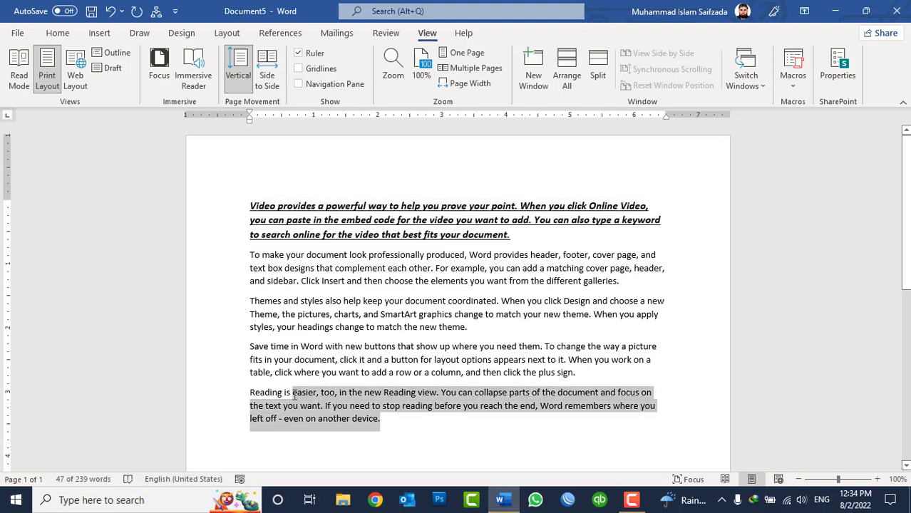
Step: Delete the Macro1 and Islam macros from the Macros list
{"action": "left_click", "coordinate": [793, 75]}
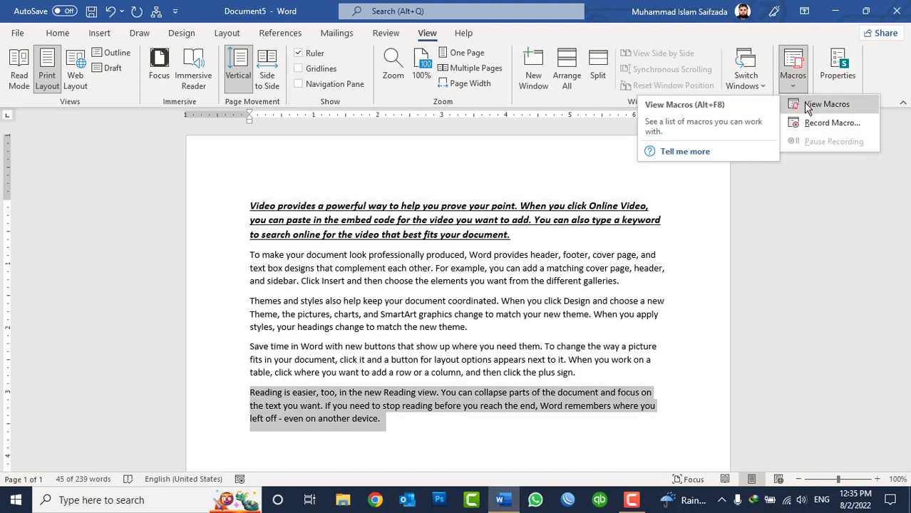
{"action": "left_click", "coordinate": [808, 105]}
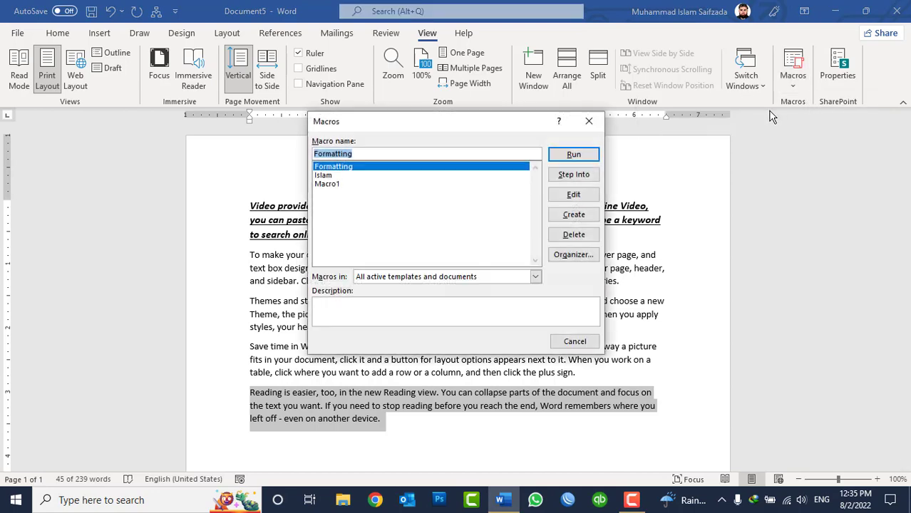
{"action": "left_click", "coordinate": [333, 184]}
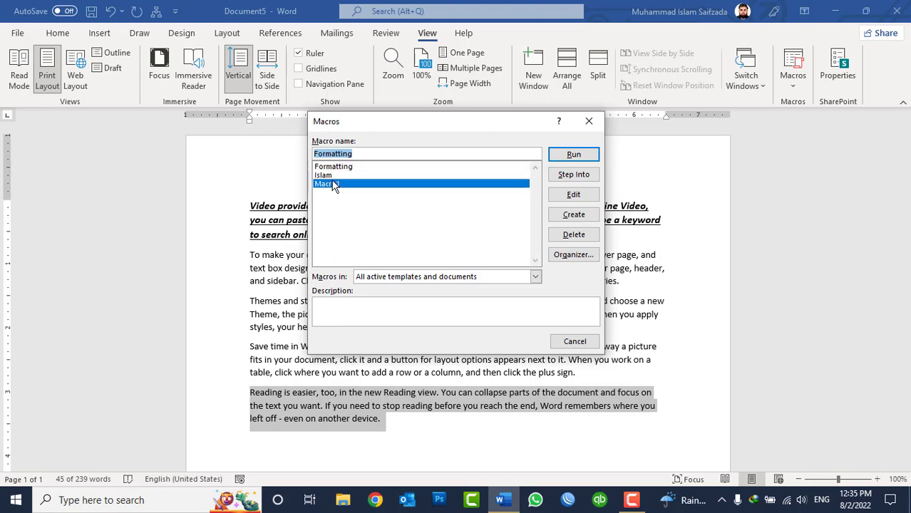
{"action": "left_click", "coordinate": [576, 236]}
{"action": "left_click", "coordinate": [434, 286]}
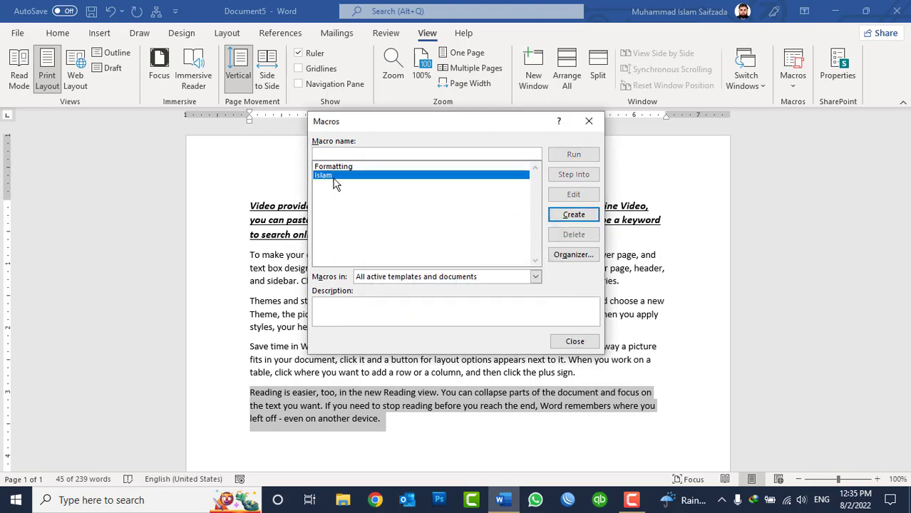
{"action": "left_click", "coordinate": [334, 179]}
{"action": "left_click", "coordinate": [570, 234]}
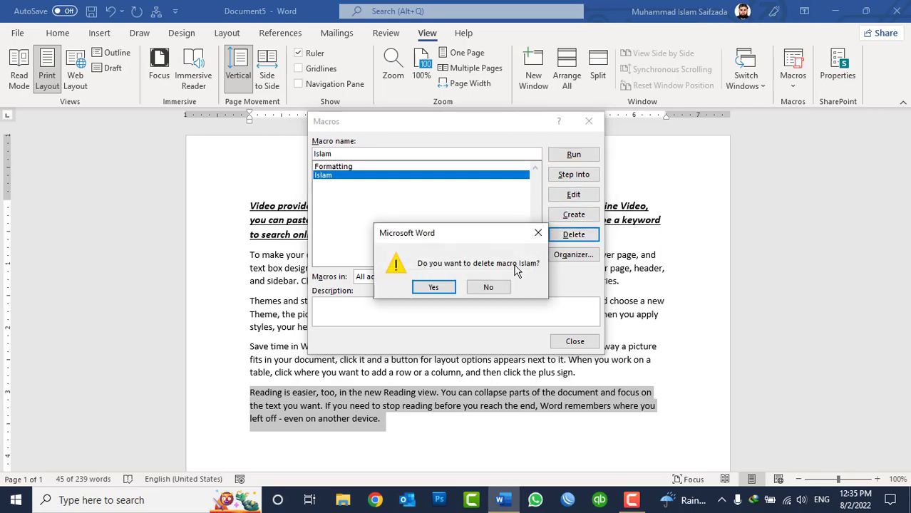
{"action": "left_click", "coordinate": [435, 287]}
{"action": "left_click", "coordinate": [342, 167]}
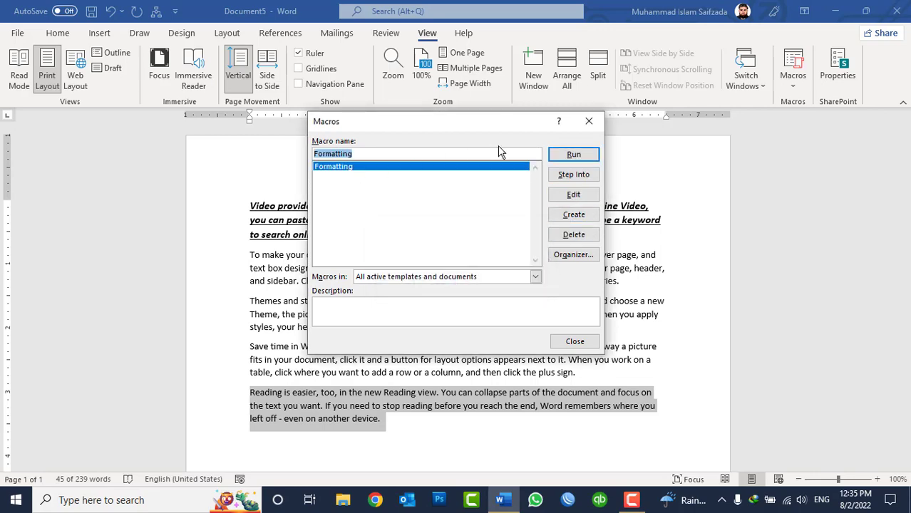
Step: Run Formatting on the last paragraph, then reopen the Macros list
{"action": "left_click", "coordinate": [573, 155]}
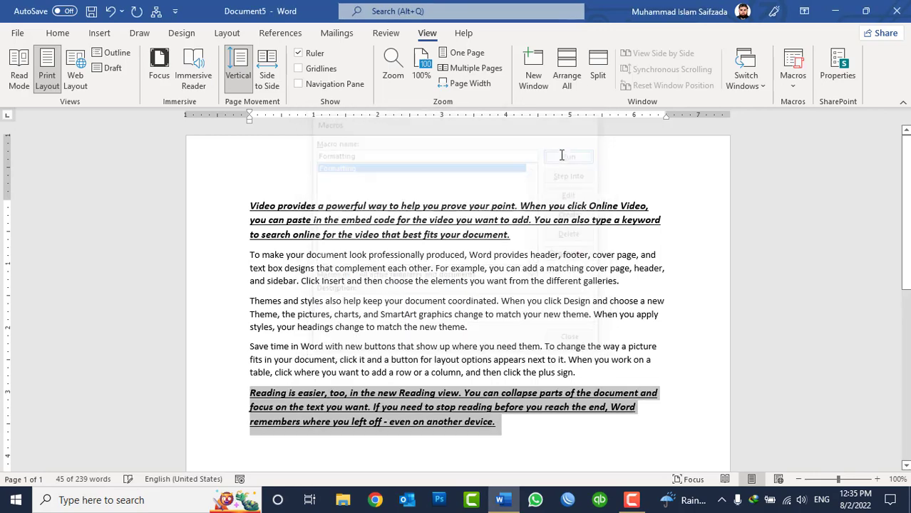
{"action": "left_click", "coordinate": [464, 391]}
{"action": "left_click", "coordinate": [793, 82]}
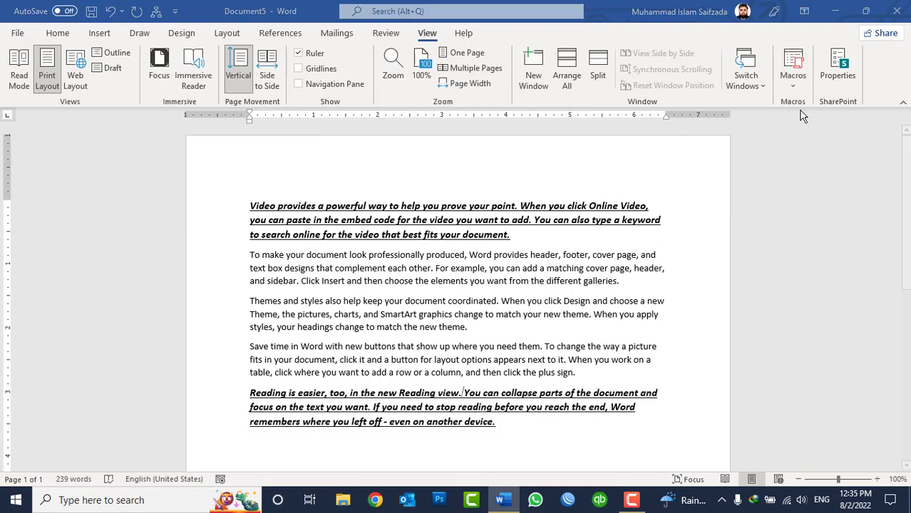
{"action": "left_click", "coordinate": [820, 104]}
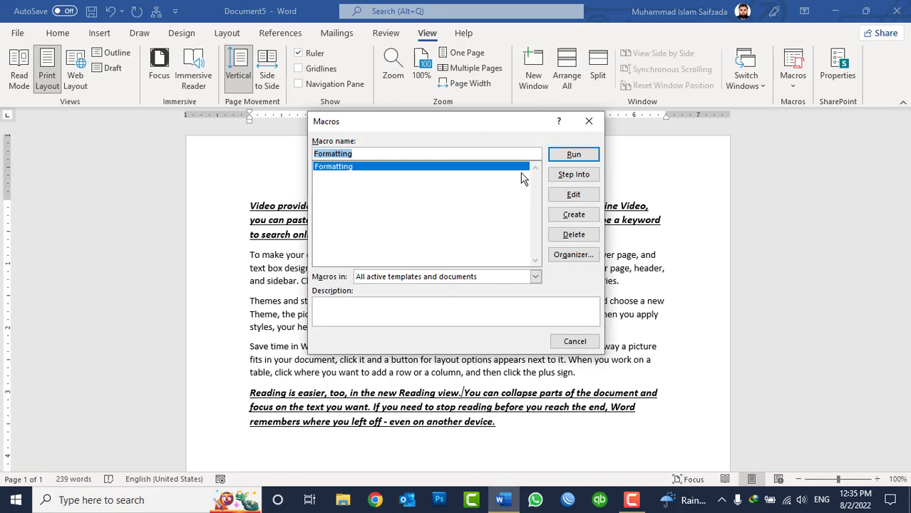
Step: Step into the Formatting macro, select its Selection.Font.Grow line, then close the VBA editor
{"action": "left_click", "coordinate": [575, 175]}
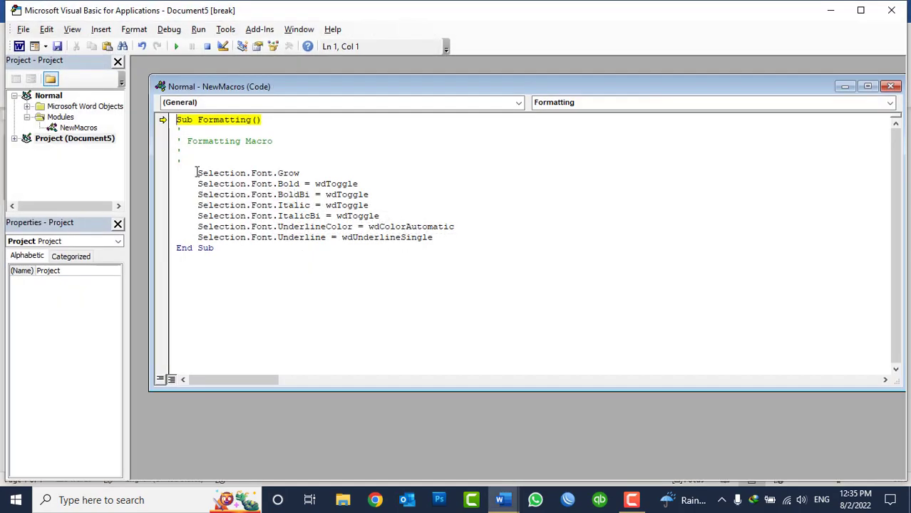
{"action": "left_click_drag", "start_coordinate": [193, 173], "coordinate": [302, 176]}
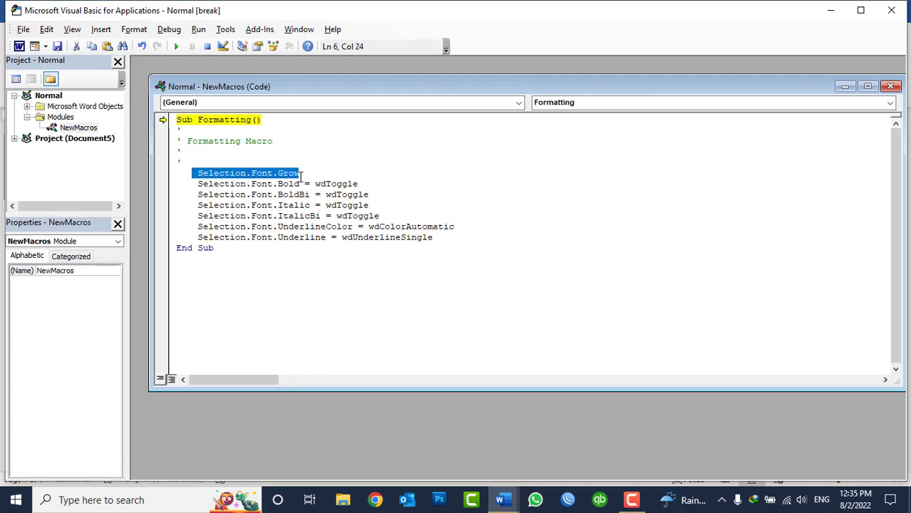
{"action": "left_click", "coordinate": [222, 173]}
{"action": "left_click", "coordinate": [267, 173]}
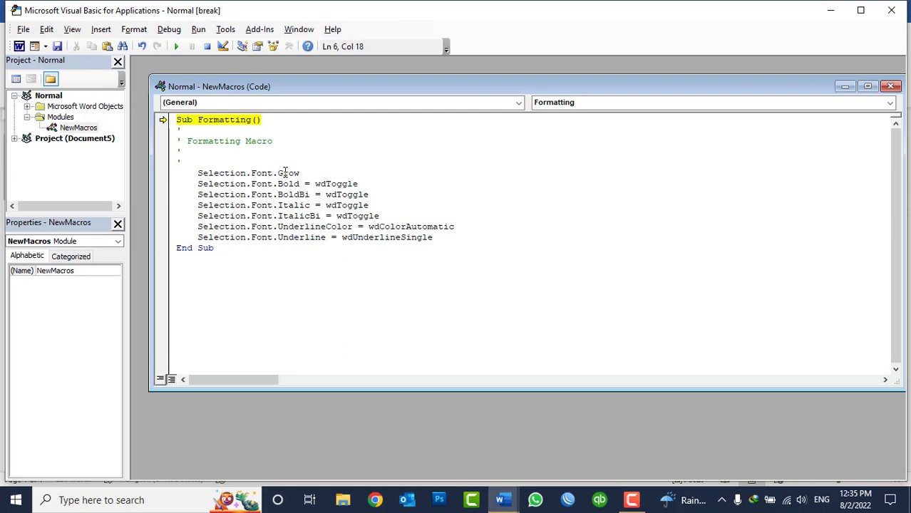
{"action": "left_click", "coordinate": [287, 173]}
{"action": "mouse_move", "coordinate": [288, 184]}
{"action": "left_click_drag", "start_coordinate": [305, 172], "coordinate": [199, 176]}
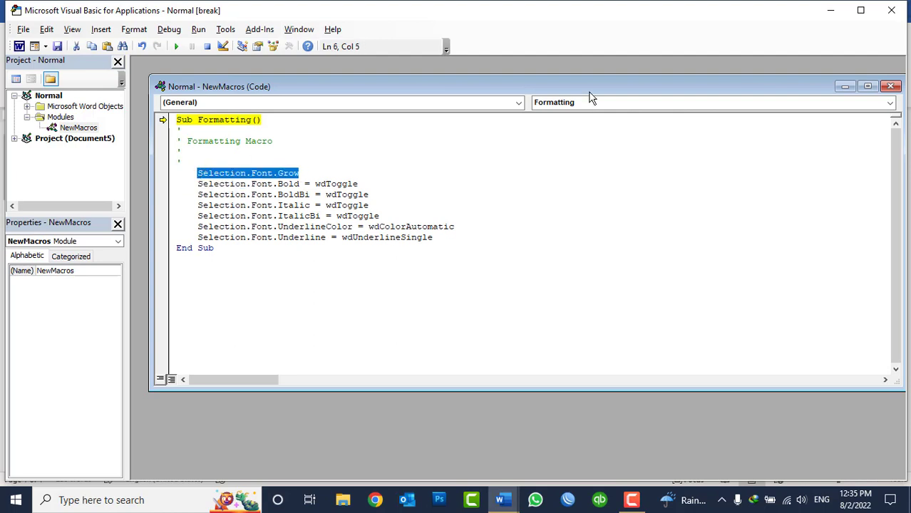
{"action": "left_click", "coordinate": [897, 13]}
Step: Confirm stopping the debugger and delete all text in Document5
{"action": "left_click", "coordinate": [418, 302]}
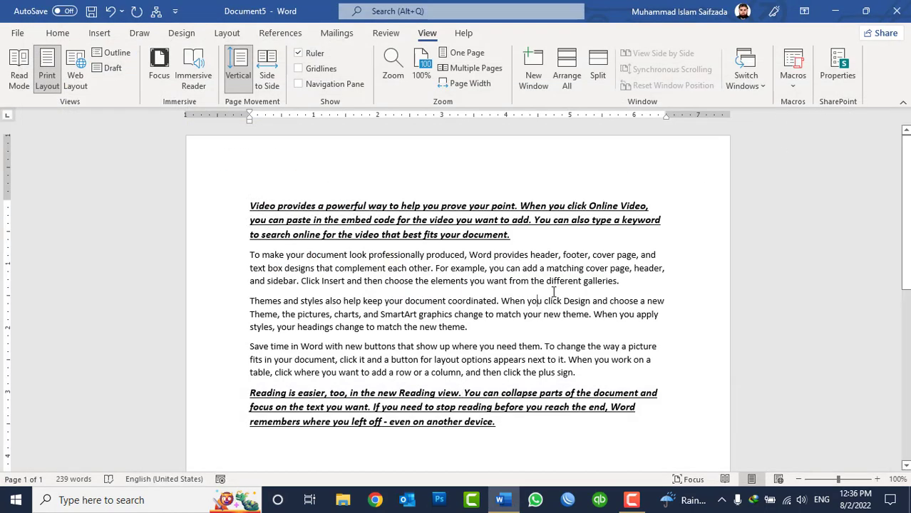
{"action": "key", "text": "ctrl+a"}
{"action": "key", "text": "Delete"}
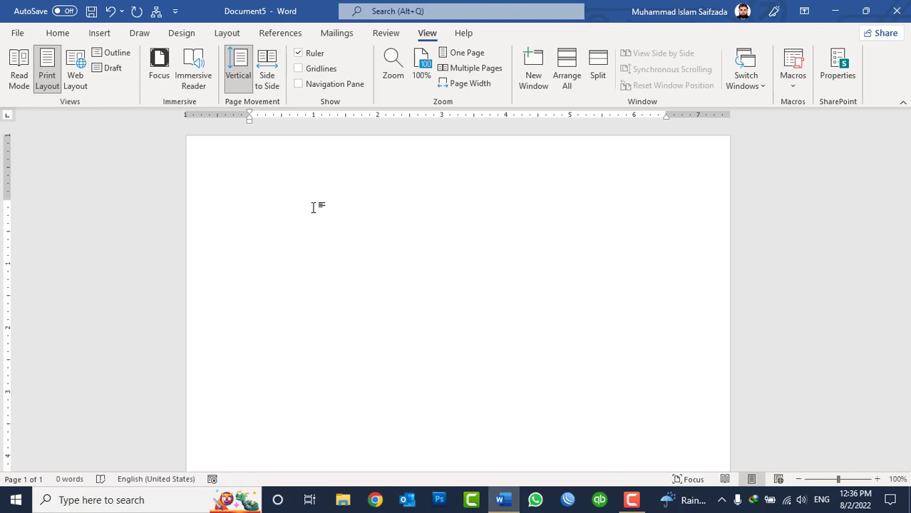
Step: Switch the Macros list to Word commands and select ListCommands
{"action": "left_click", "coordinate": [789, 89]}
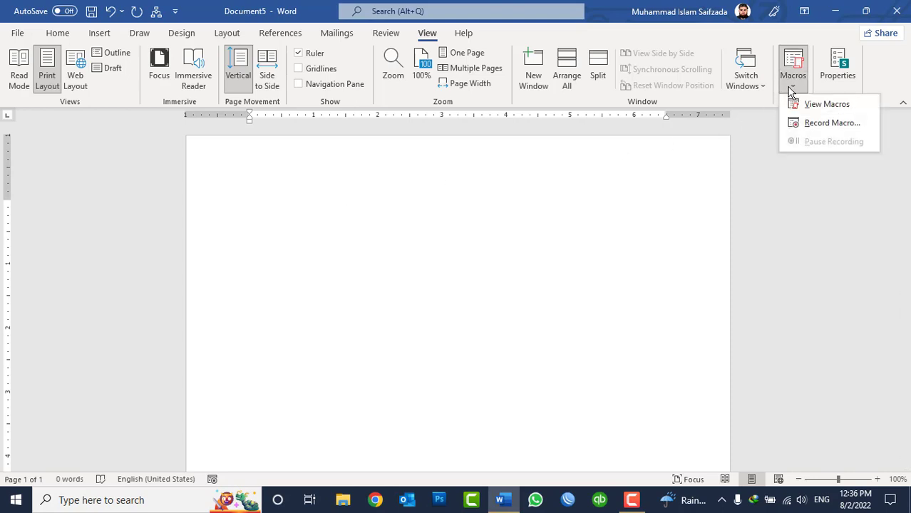
{"action": "left_click", "coordinate": [792, 104]}
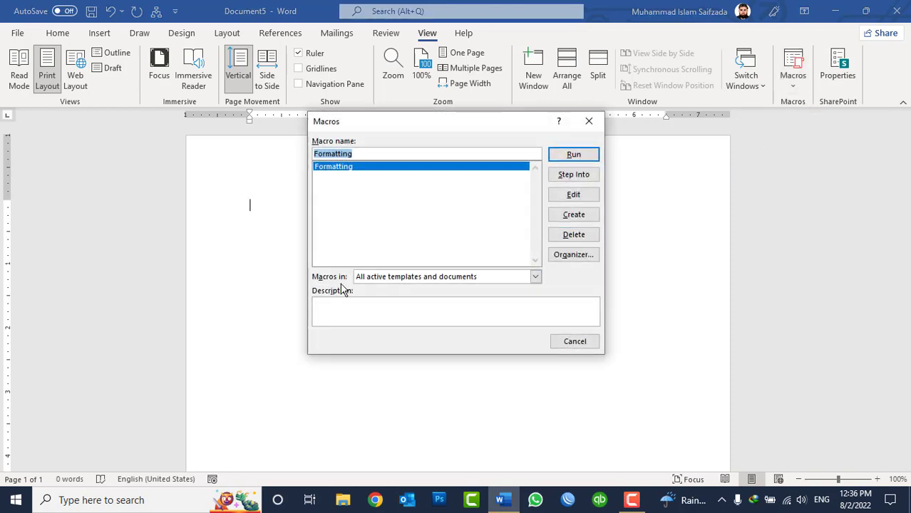
{"action": "left_click", "coordinate": [368, 281]}
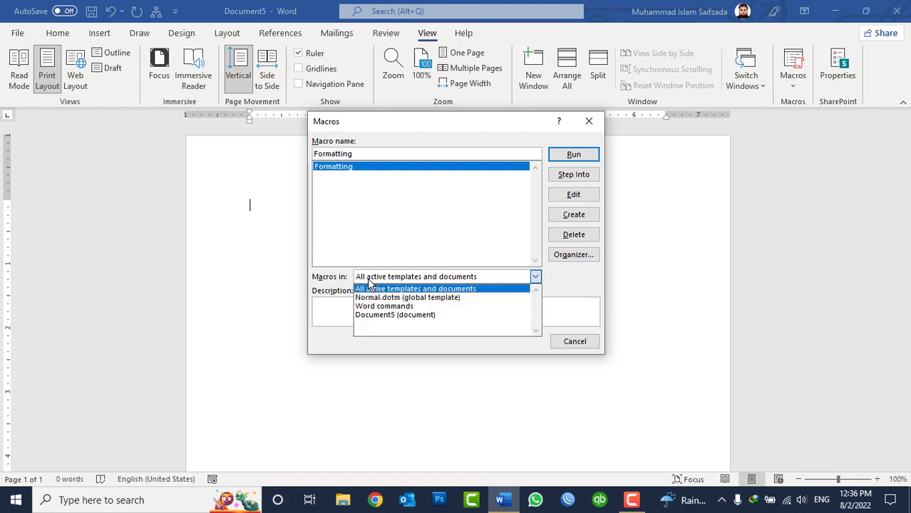
{"action": "left_click", "coordinate": [382, 307]}
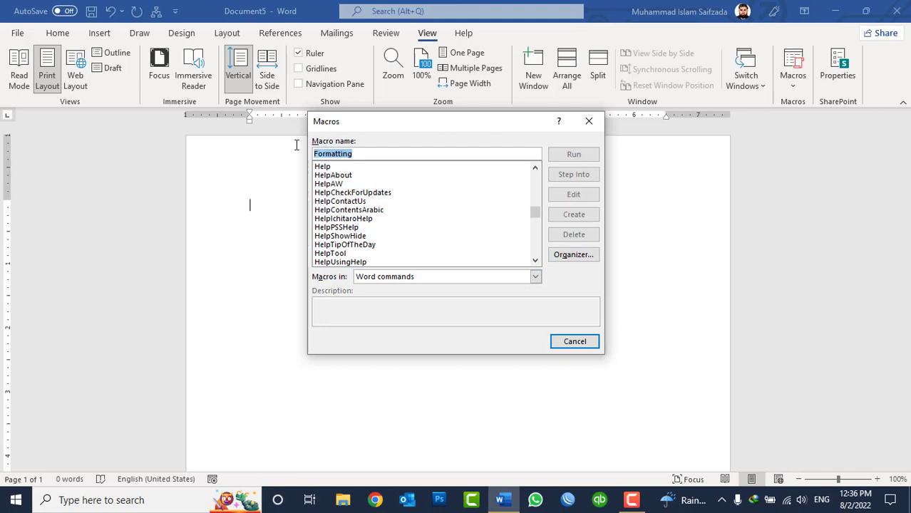
{"action": "key", "text": "BackSpace"}
{"action": "type", "text": "li"}
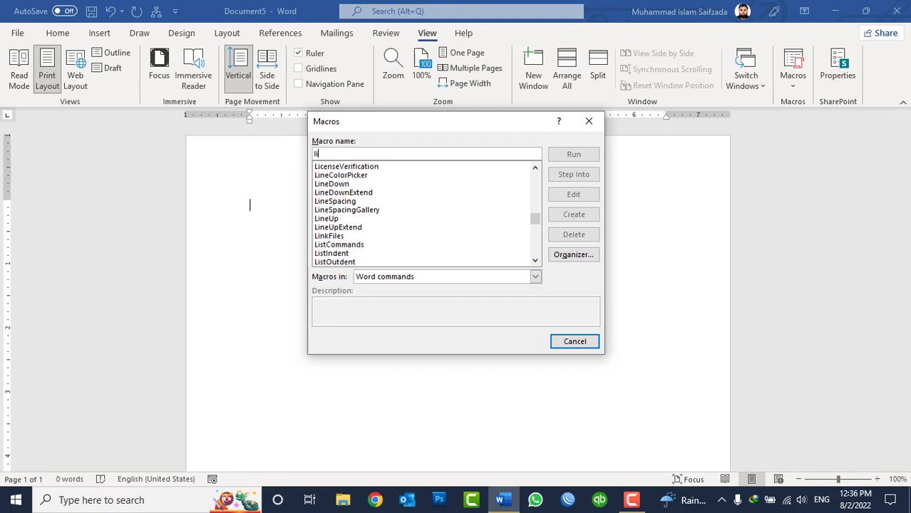
{"action": "type", "text": "stcom"}
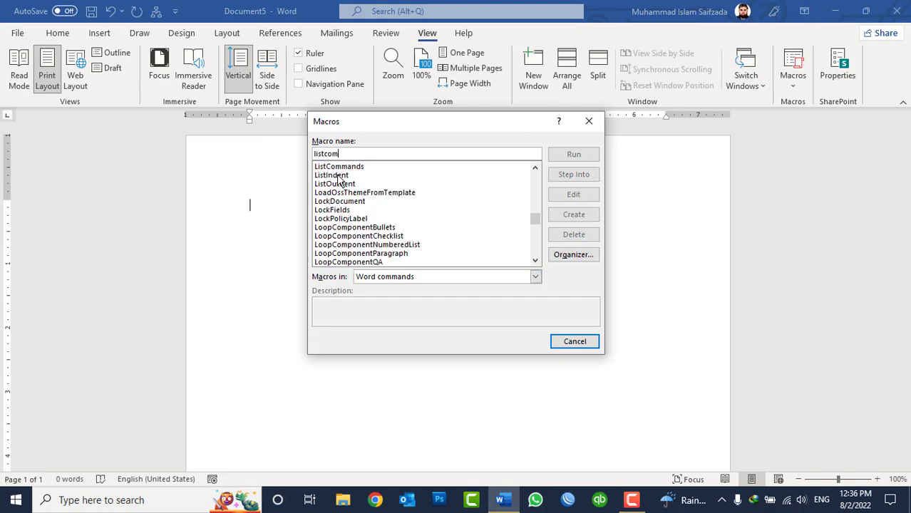
{"action": "left_click", "coordinate": [345, 167]}
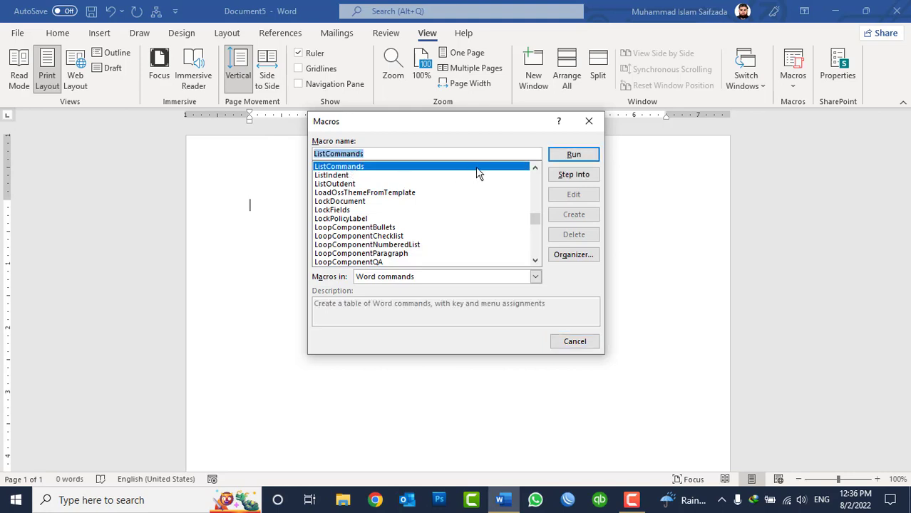
Step: Run ListCommands with Current keyboard settings selected
{"action": "left_click", "coordinate": [560, 158]}
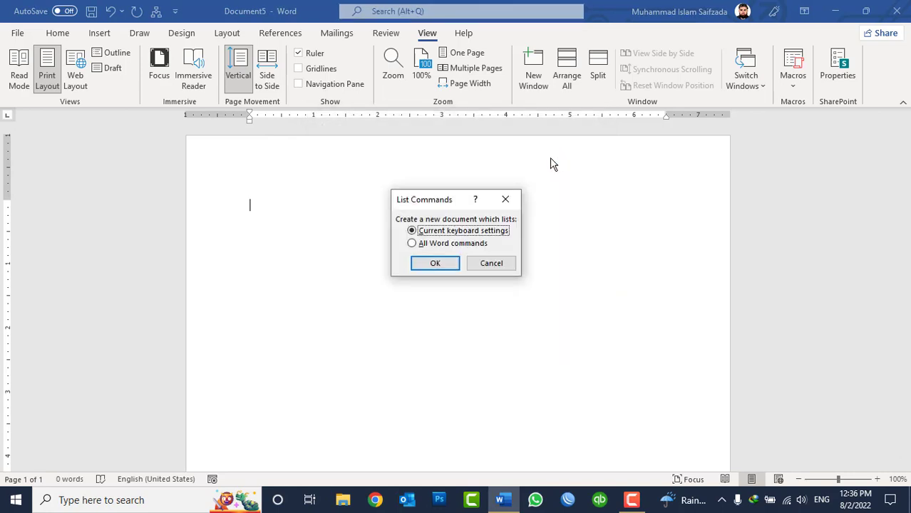
{"action": "left_click", "coordinate": [432, 248]}
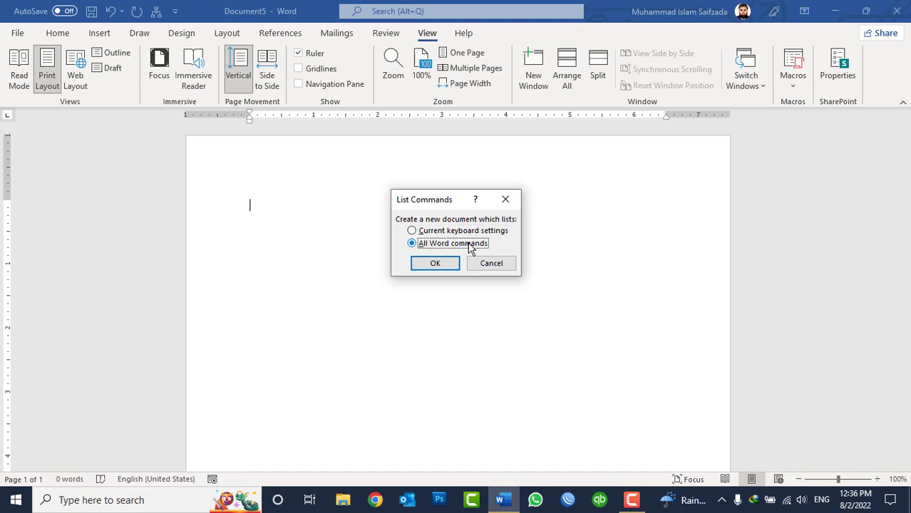
{"action": "left_click", "coordinate": [463, 236]}
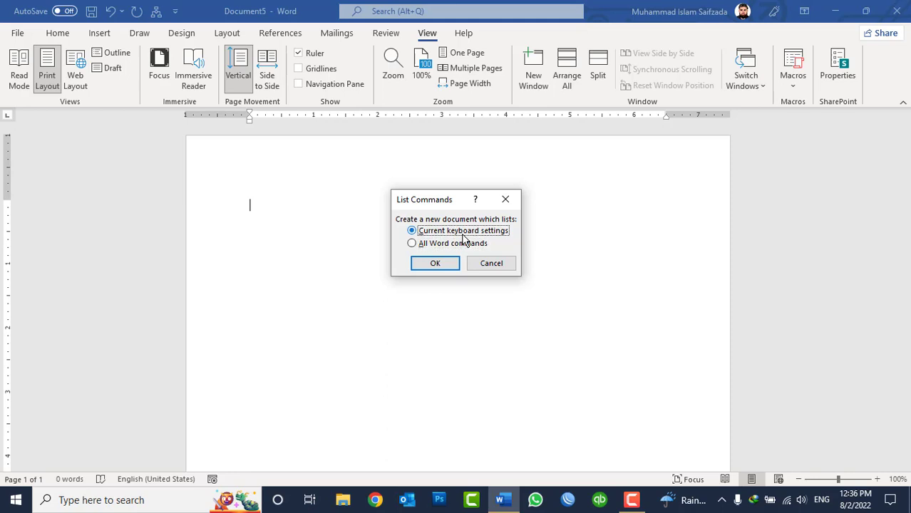
Step: Generate the keyboard command list as a new document and look through it
{"action": "left_click", "coordinate": [445, 268]}
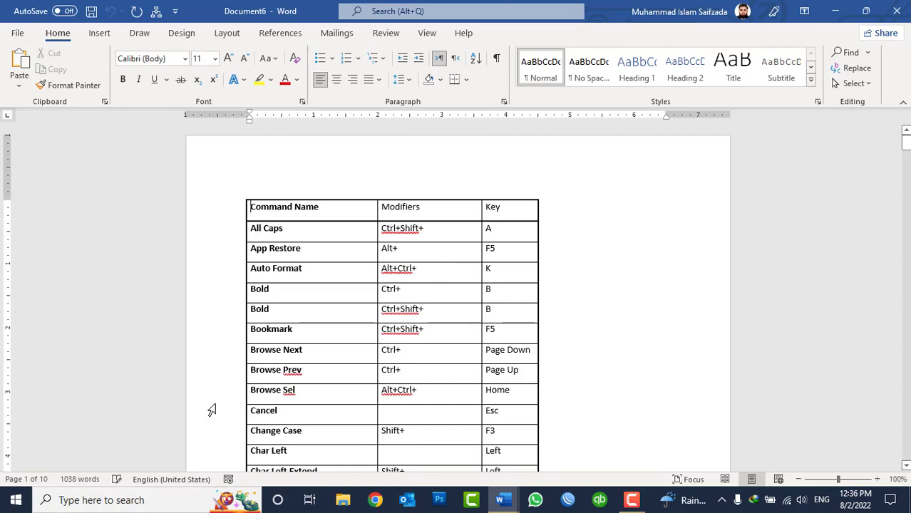
{"action": "scroll", "coordinate": [220, 388], "scroll_direction": "down", "scroll_amount": 2}
{"action": "scroll", "coordinate": [432, 285], "scroll_direction": "up", "scroll_amount": 2}
Step: Toggle the Command Name header to all caps and undo it, then delete the whole table
{"action": "triple_click", "coordinate": [292, 207]}
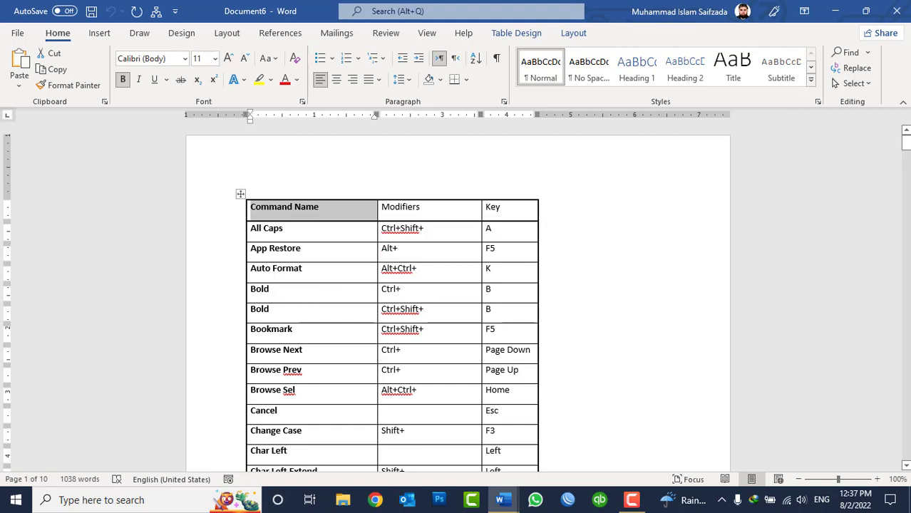
{"action": "key", "text": "ctrl+shift+a"}
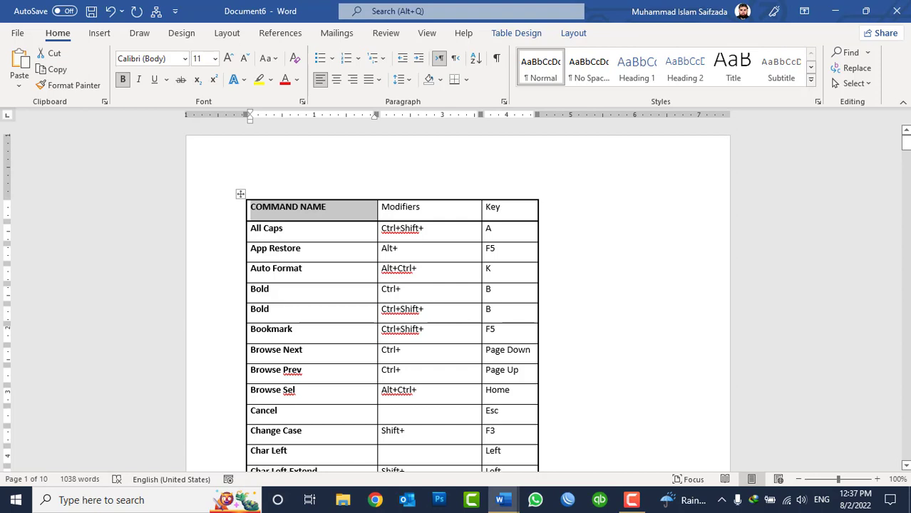
{"action": "key", "text": "ctrl+z"}
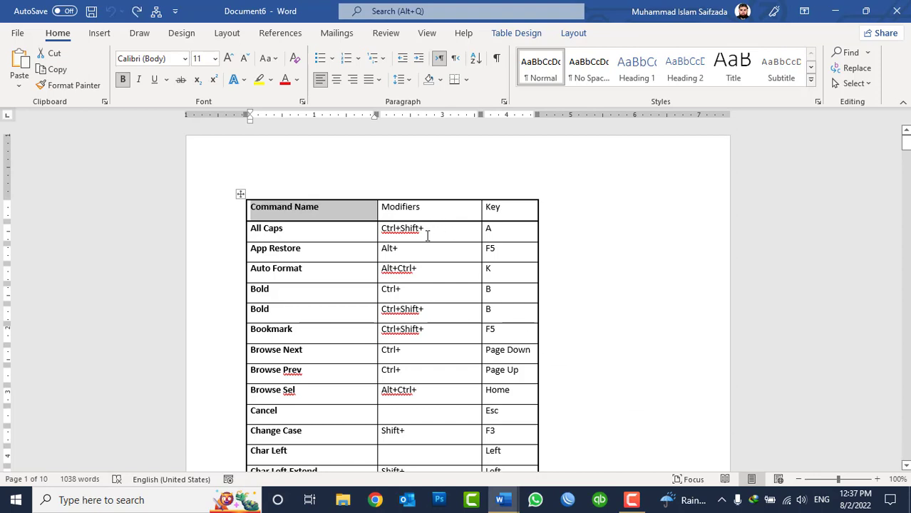
{"action": "left_click", "coordinate": [428, 235]}
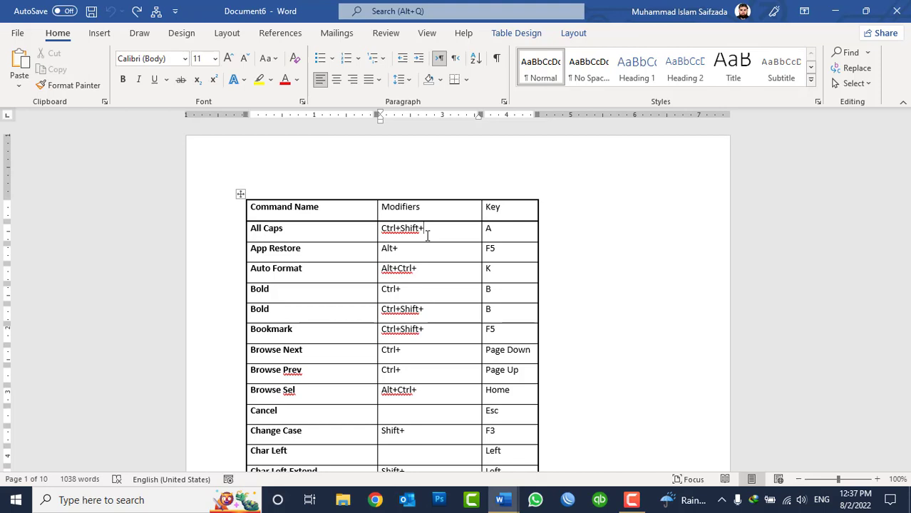
{"action": "key", "text": "ctrl+a"}
{"action": "key", "text": "Delete"}
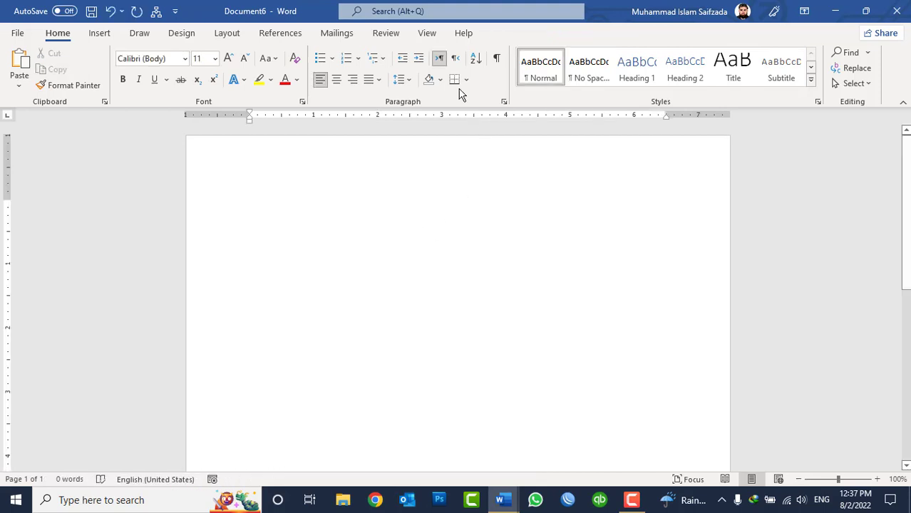
{"action": "left_click", "coordinate": [428, 34]}
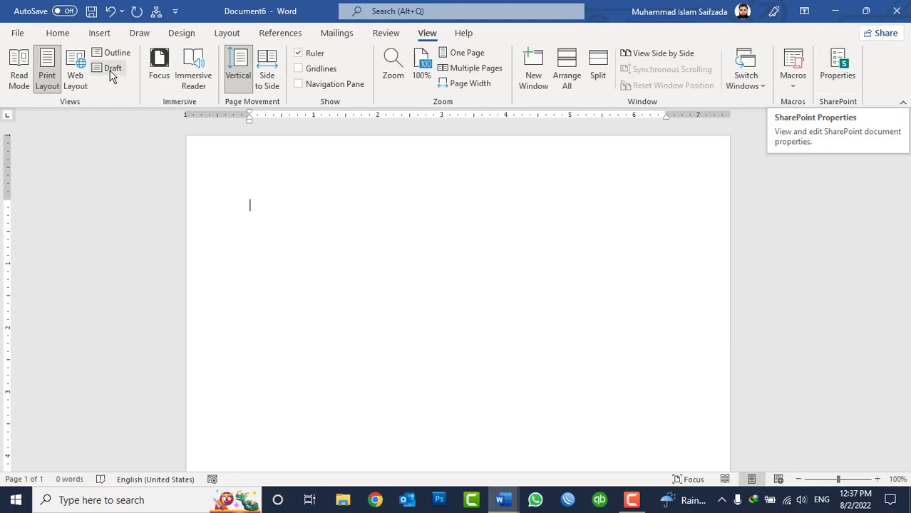
{"action": "left_click", "coordinate": [17, 33]}
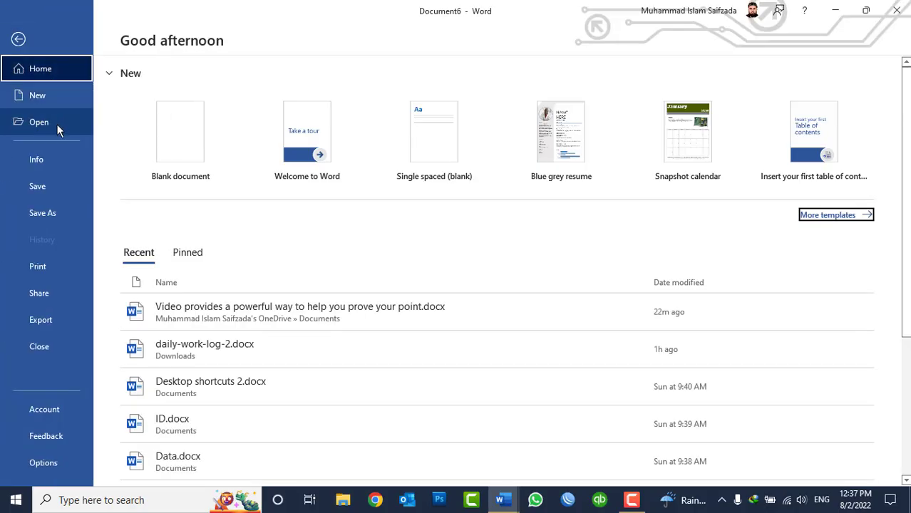
{"action": "left_click", "coordinate": [258, 340]}
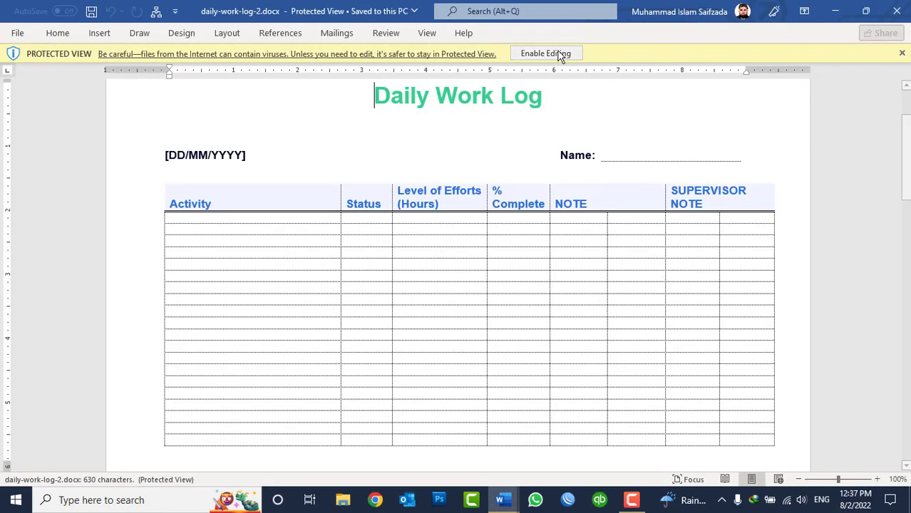
{"action": "left_click", "coordinate": [559, 55]}
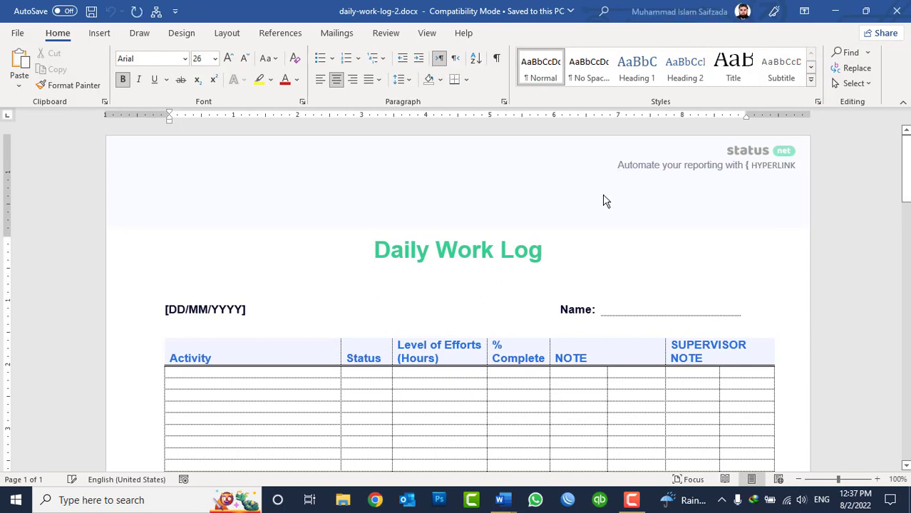
{"action": "left_click", "coordinate": [427, 34]}
{"action": "left_click", "coordinate": [842, 77]}
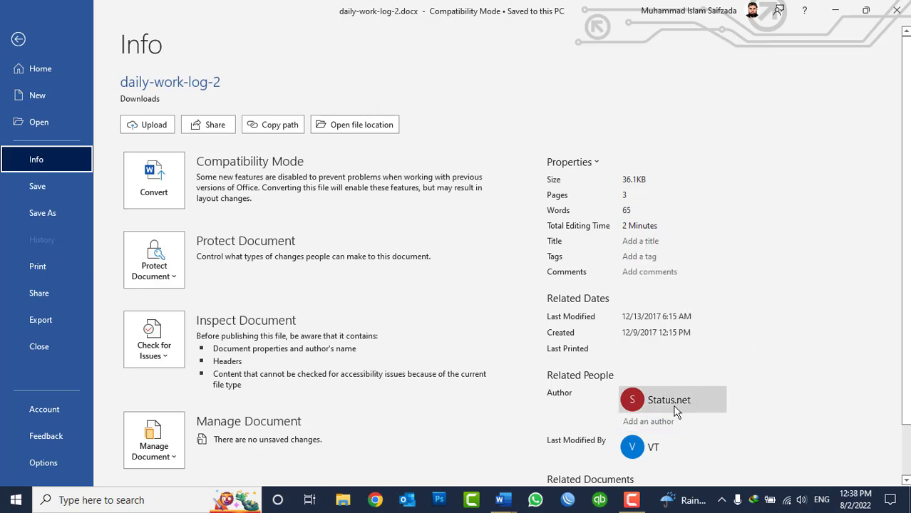
{"action": "mouse_move", "coordinate": [678, 400]}
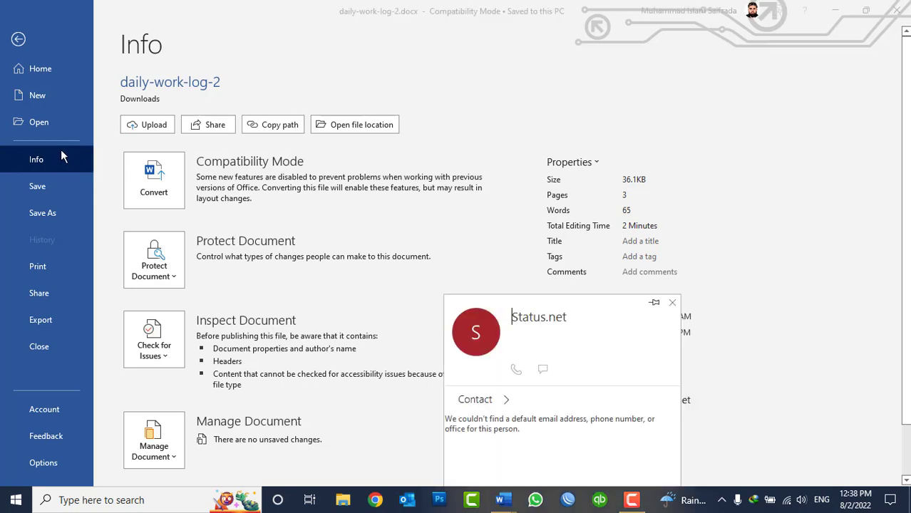
{"action": "key", "text": "Escape"}
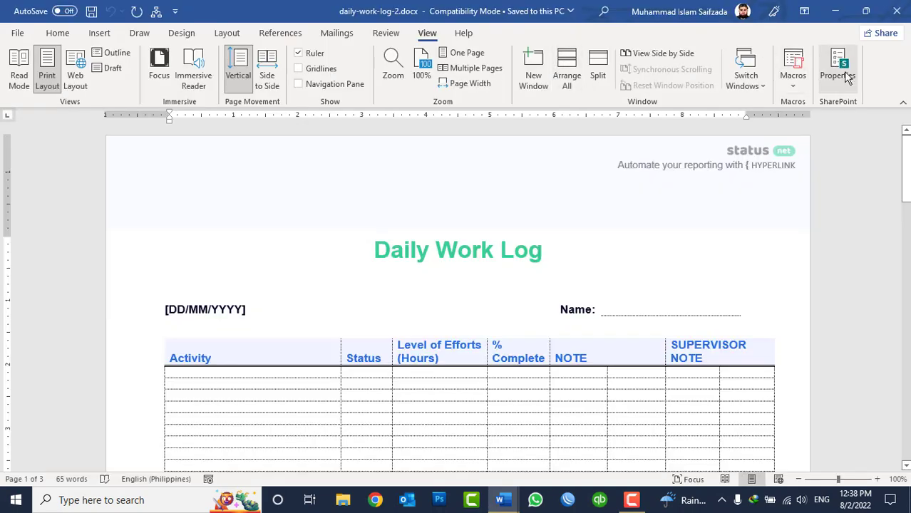
{"action": "key", "text": "ctrl+n"}
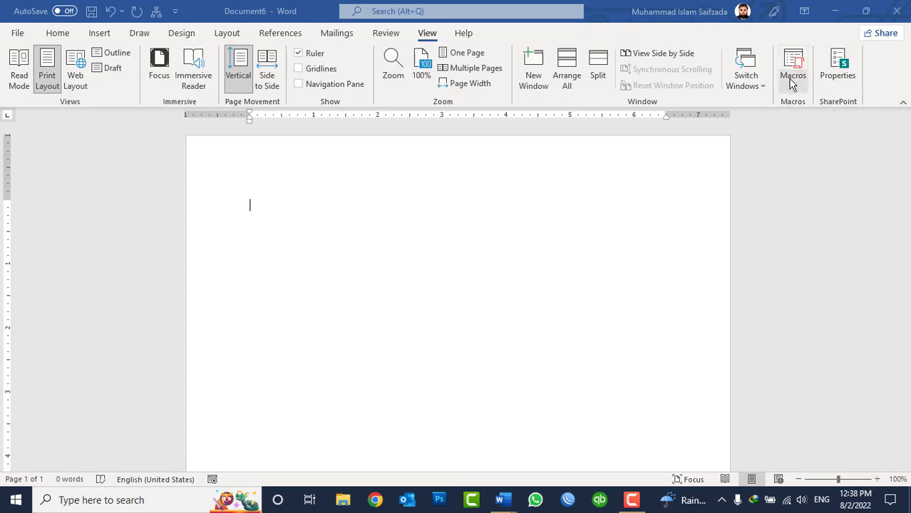
{"action": "left_click", "coordinate": [791, 82]}
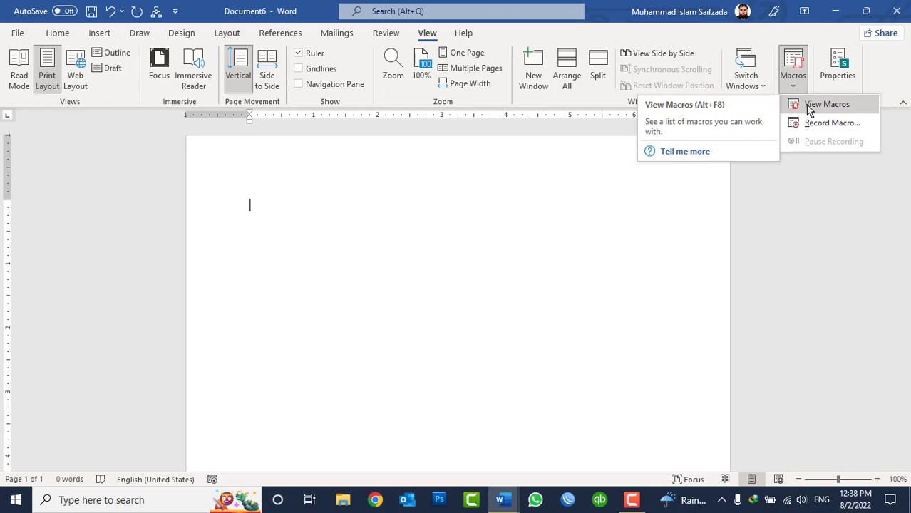
{"action": "left_click", "coordinate": [809, 107]}
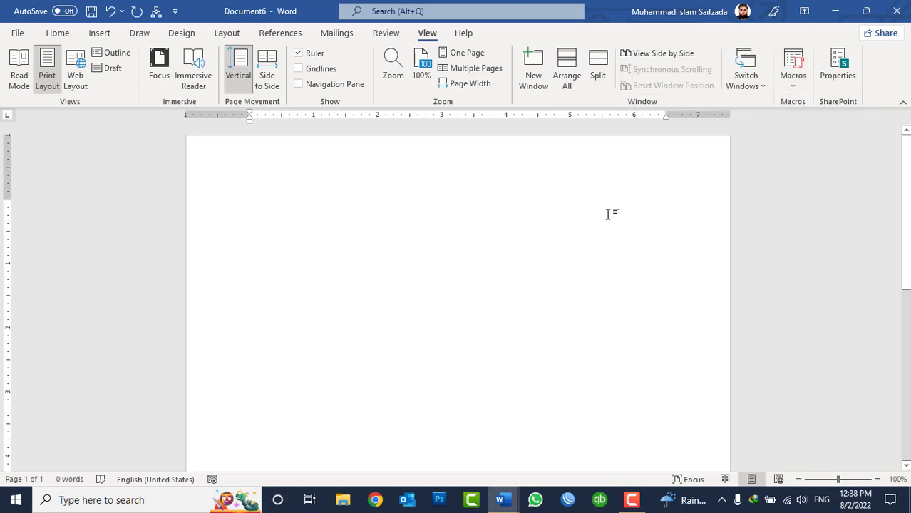
{"action": "left_click", "coordinate": [746, 85]}
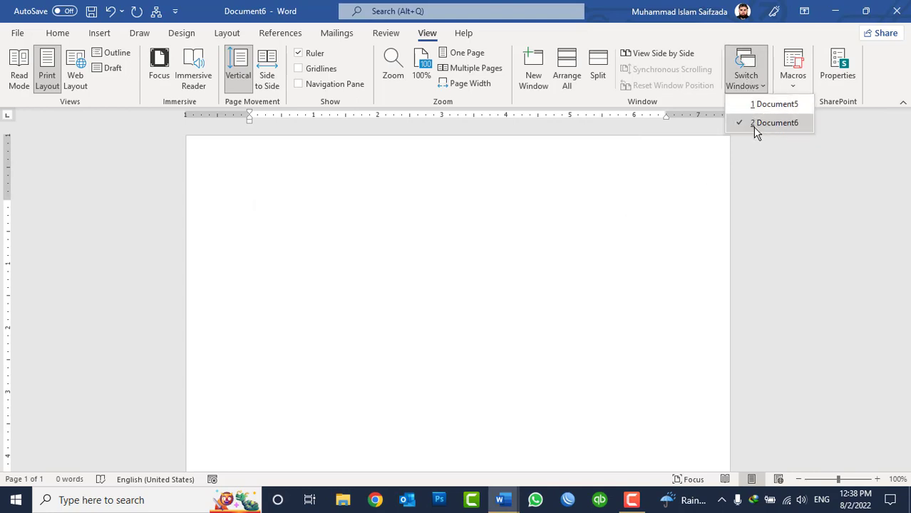
{"action": "left_click", "coordinate": [535, 235]}
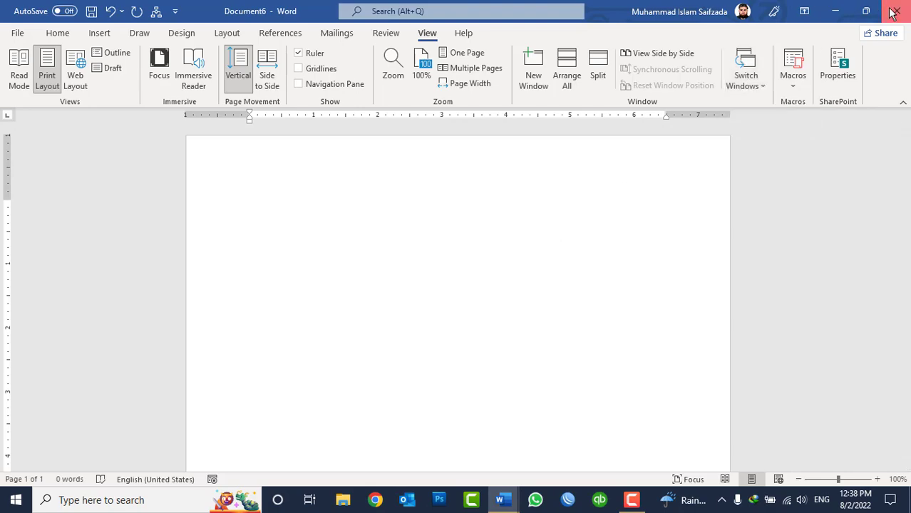